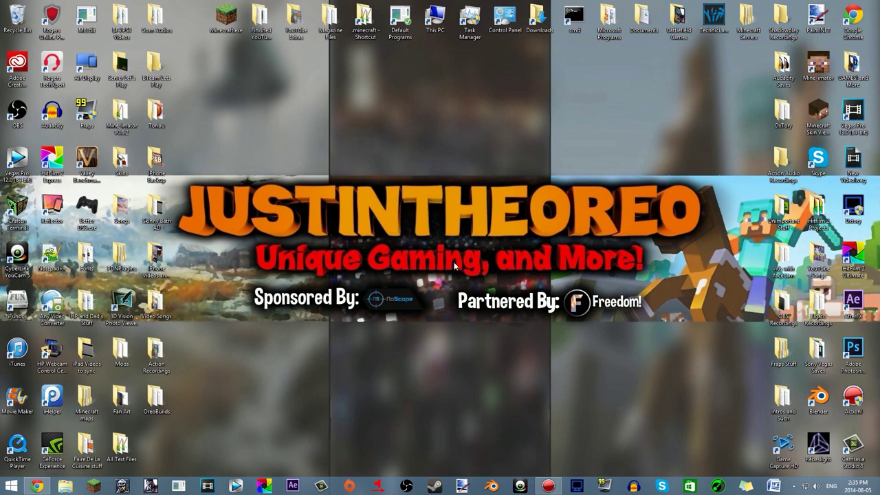
- Close the YouTube channel tab in Chrome and minimize the browser
left_click(36, 487)
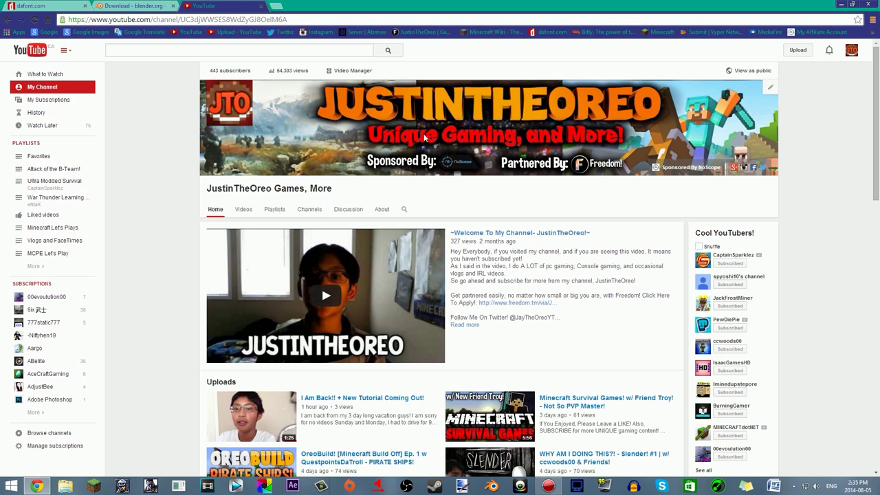
left_click(261, 6)
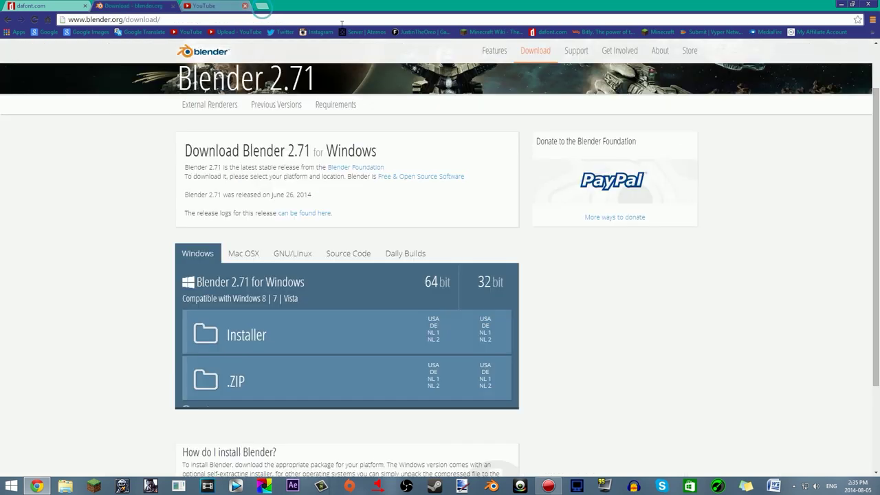
left_click(841, 4)
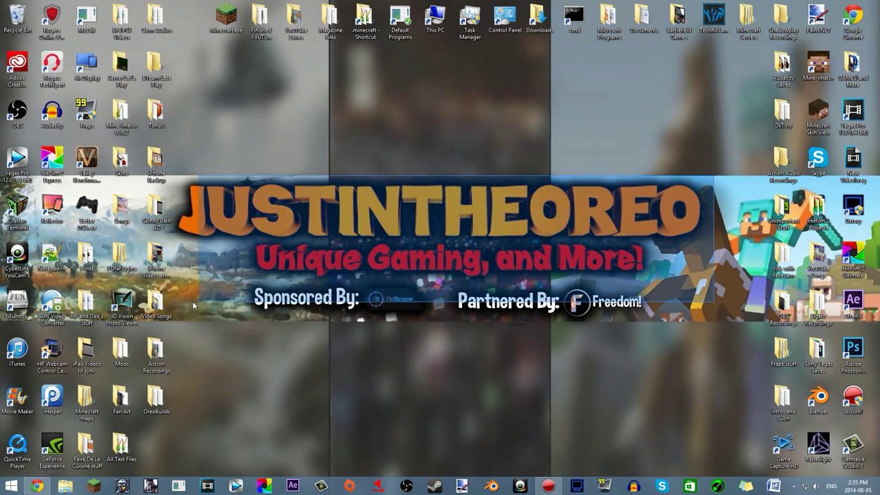
left_click_drag(167, 177, 703, 319)
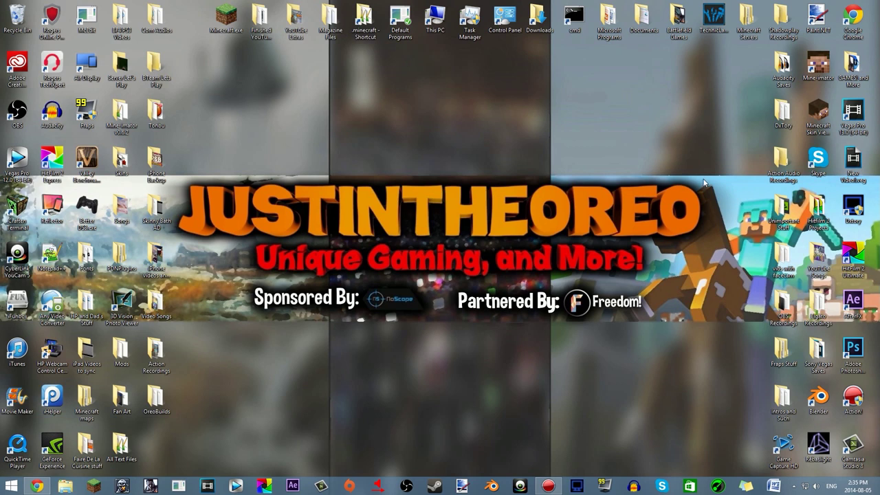
- Start the 64-bit Windows Blender 2.71 download and switch to the dafont.com tab
left_click(37, 486)
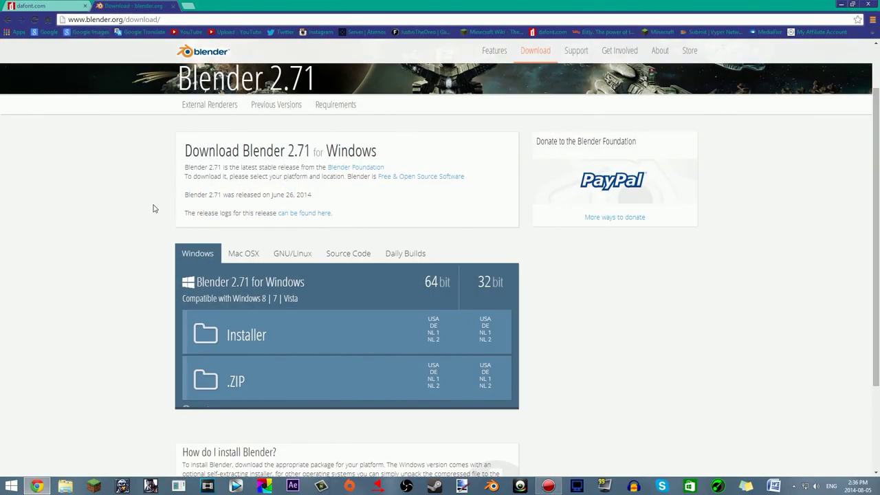
left_click(440, 294)
scroll(671, 249, "up", 1)
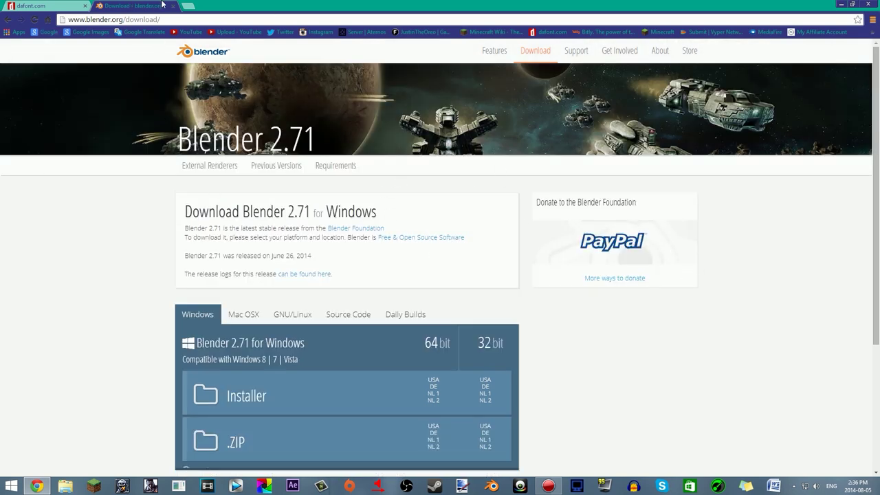
left_click(50, 8)
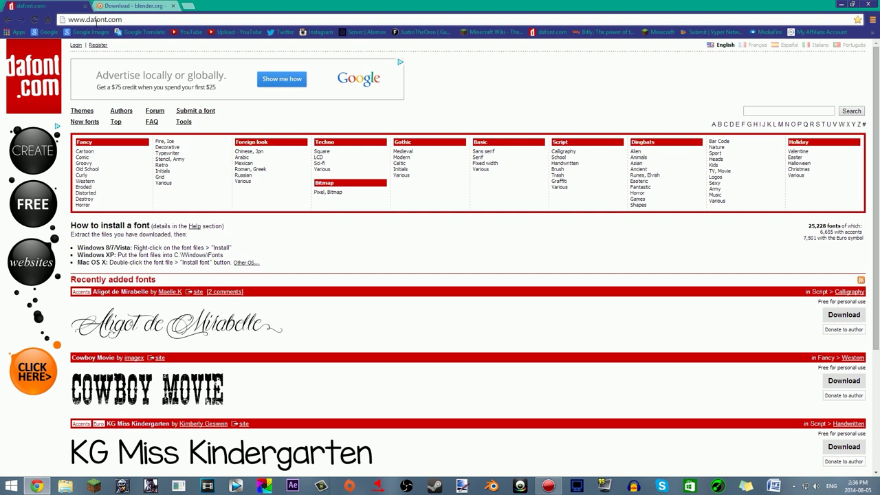
- Search dafont for 'cartoonist' fonts
left_click(787, 108)
type("carto")
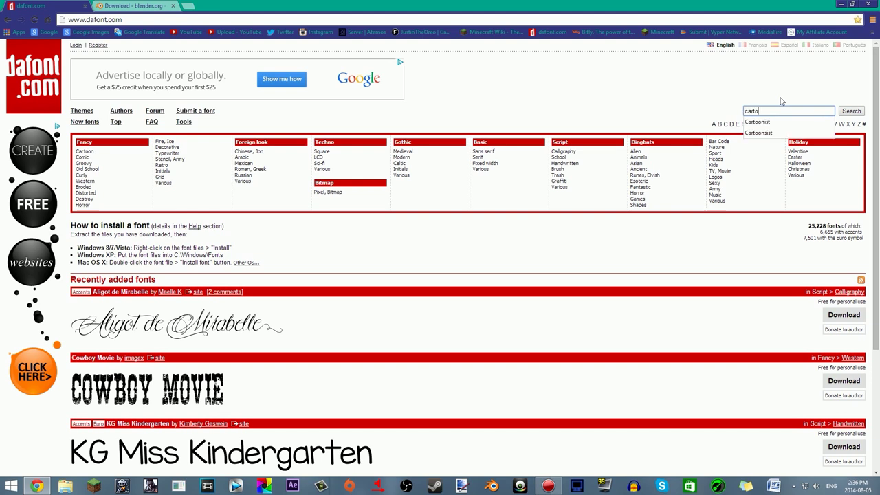
type("onist")
key("Return")
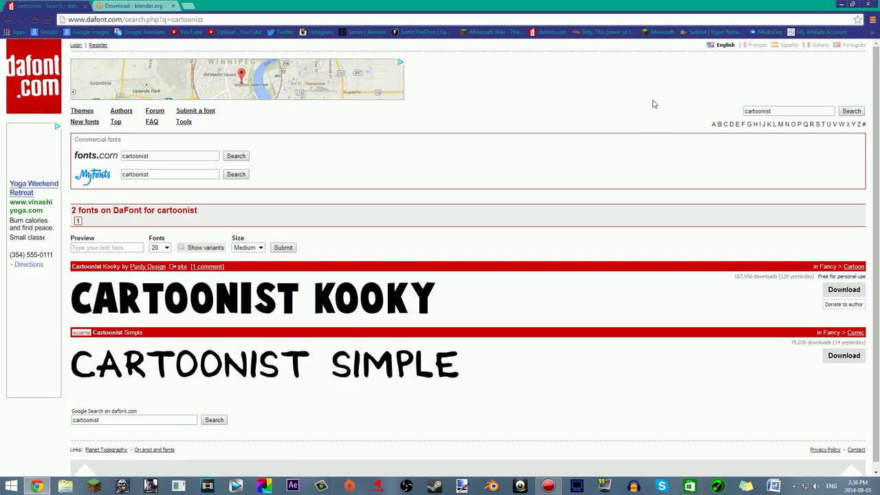
- Open YouTube to the user's channel in a new tab, then close that tab
left_click(175, 6)
left_click(184, 5)
left_click(191, 31)
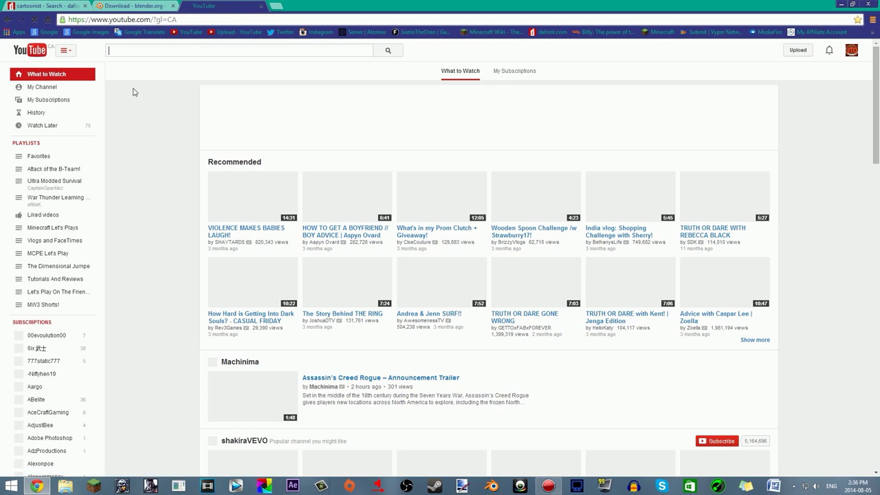
left_click(43, 88)
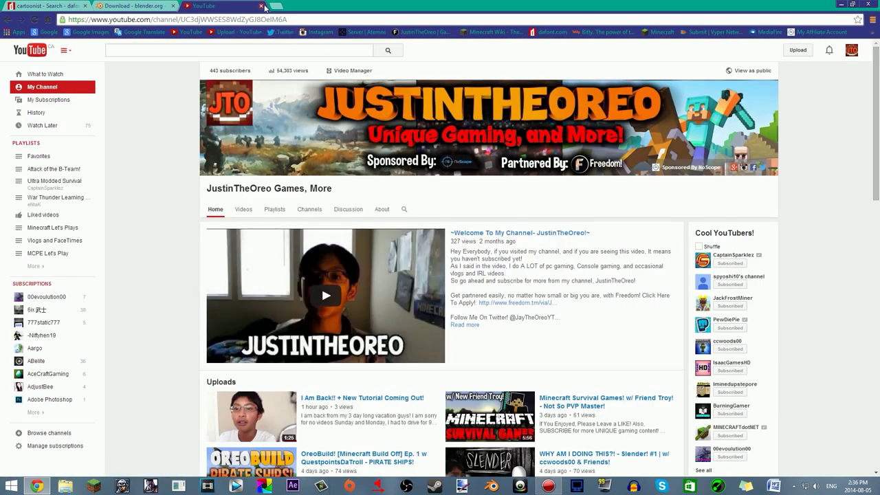
left_click(262, 6)
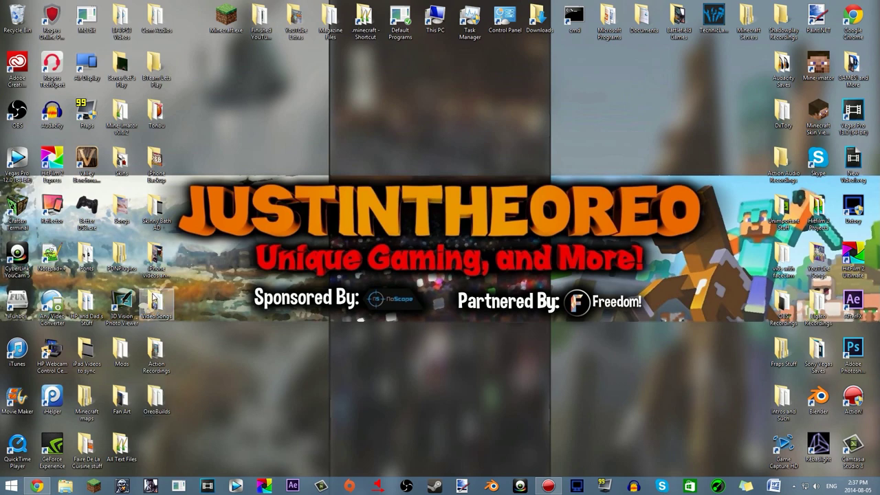
- Search the desktop Fonts folder for 'cart' and select cartoonist_kooky.zip
double_click(86, 257)
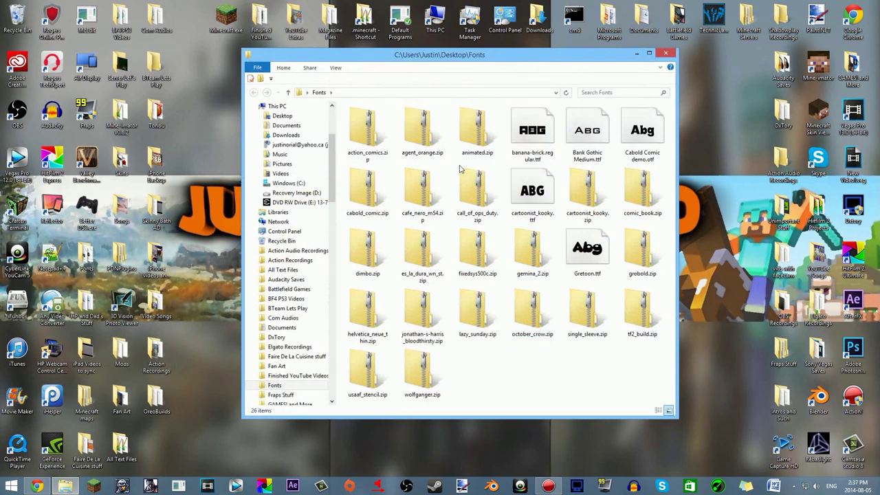
left_click(603, 92)
type("cart")
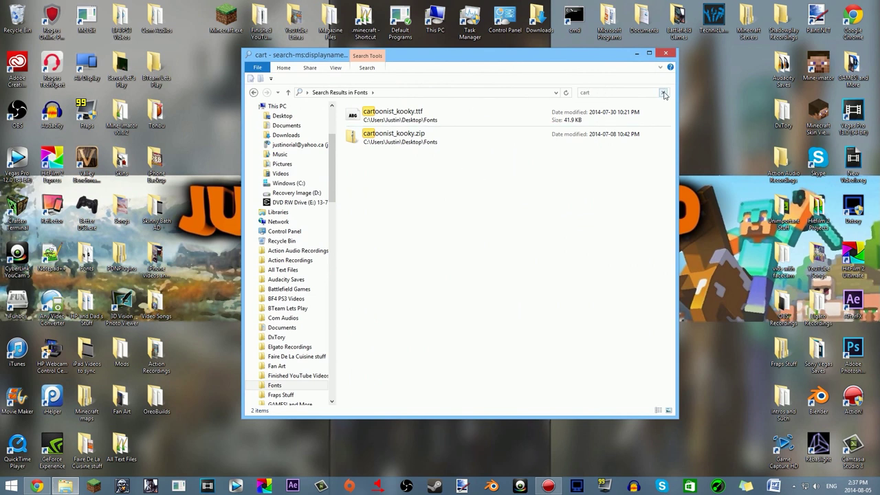
left_click(399, 143)
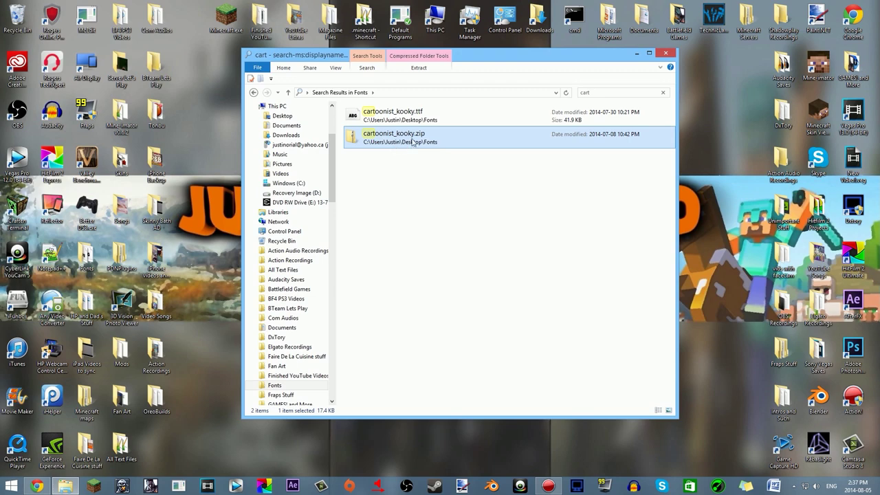
left_click(37, 486)
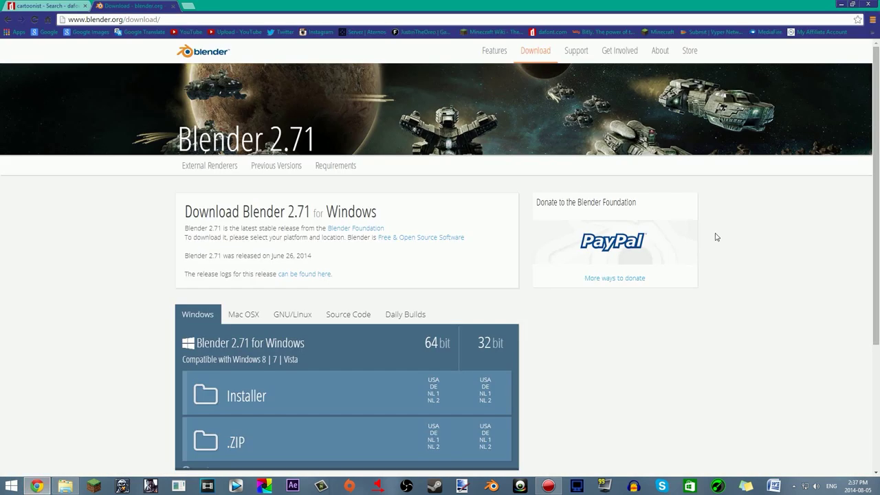
left_click(45, 5)
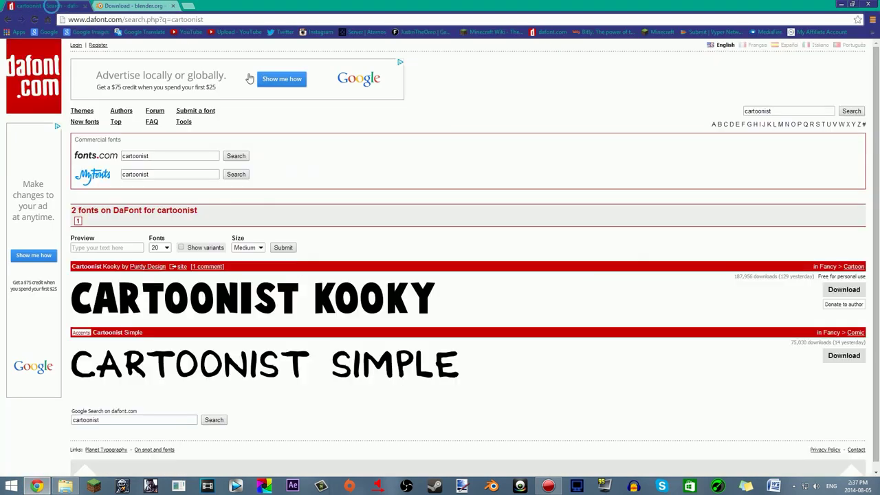
left_click(841, 5)
- Open cartoonist_kooky.zip and preview the cartoonist_kooky.ttf font
double_click(482, 135)
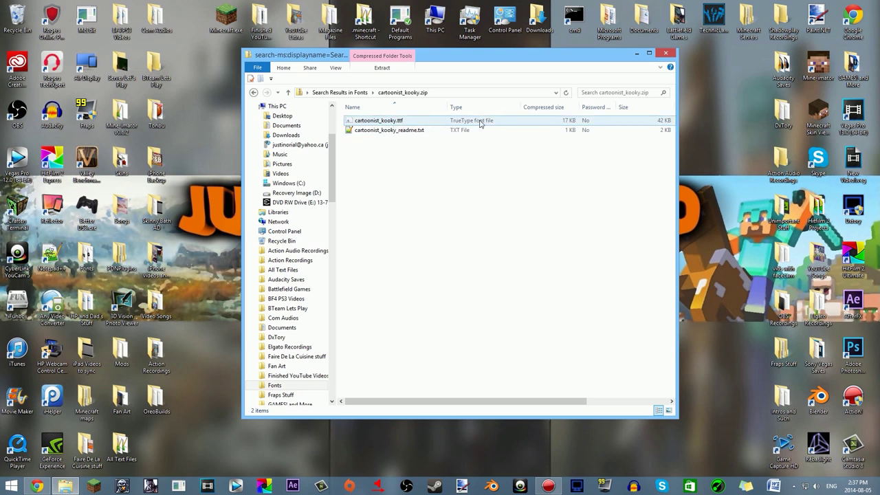
left_click(408, 121)
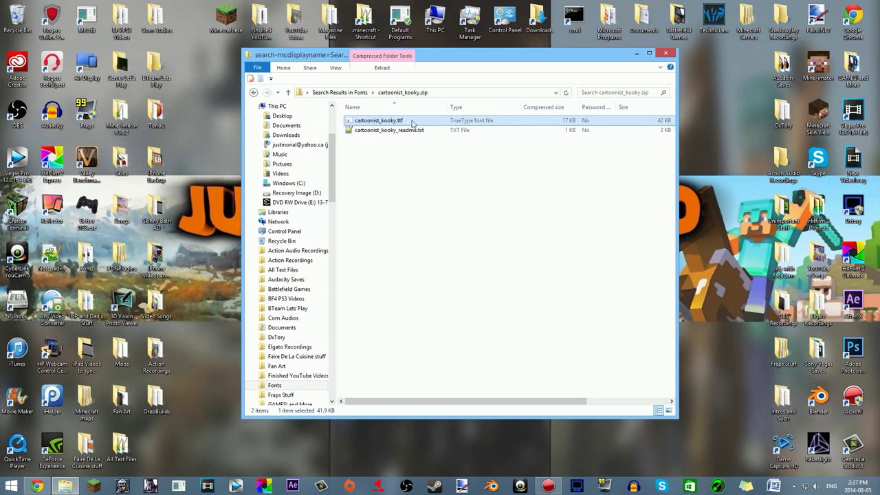
double_click(413, 123)
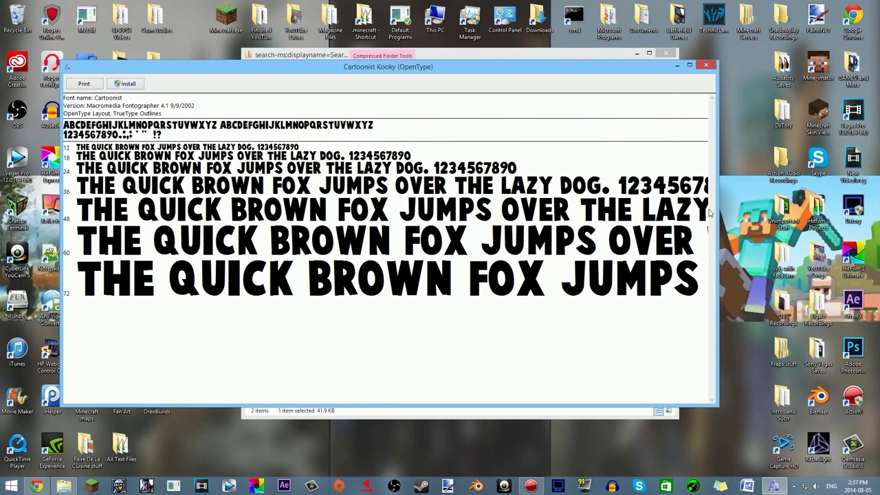
left_click(707, 66)
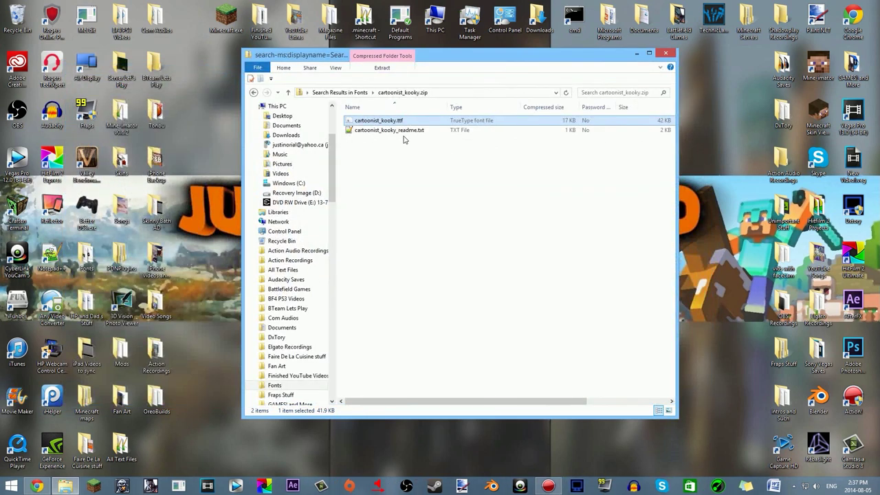
- Copy cartoonist_kooky.ttf and paste it onto the desktop
right_click(380, 121)
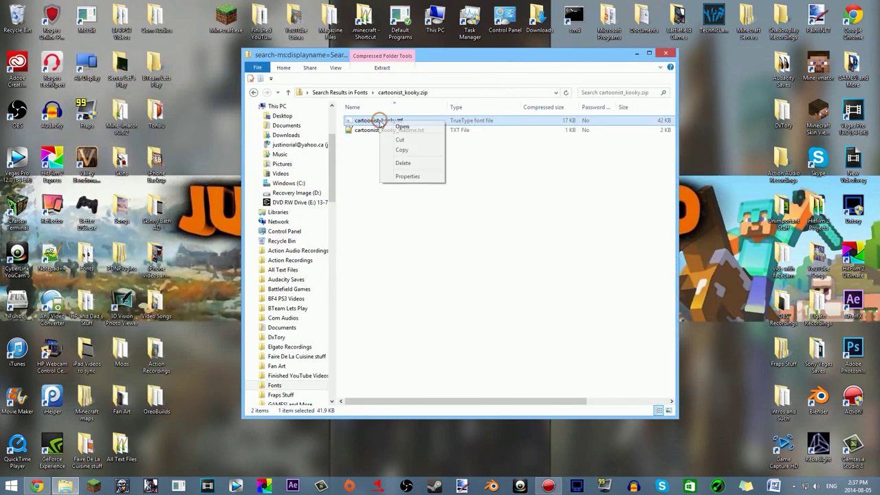
left_click(403, 150)
left_click(253, 92)
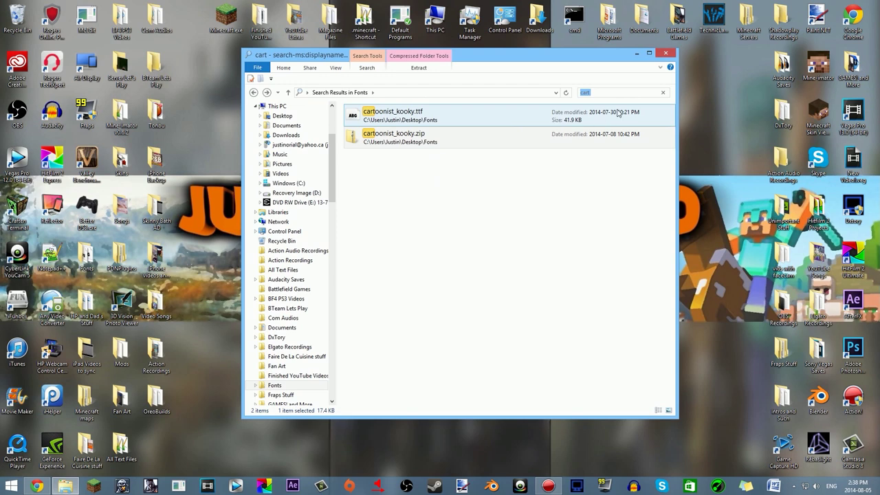
left_click(663, 93)
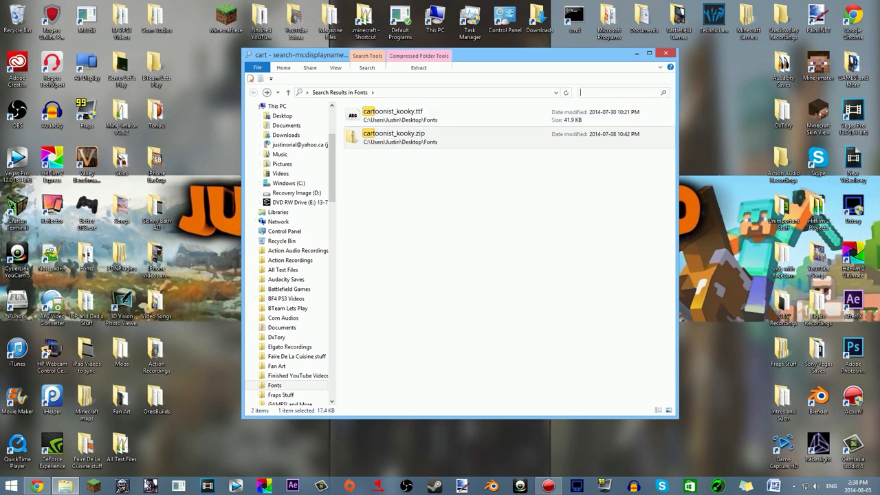
right_click(158, 435)
left_click(192, 358)
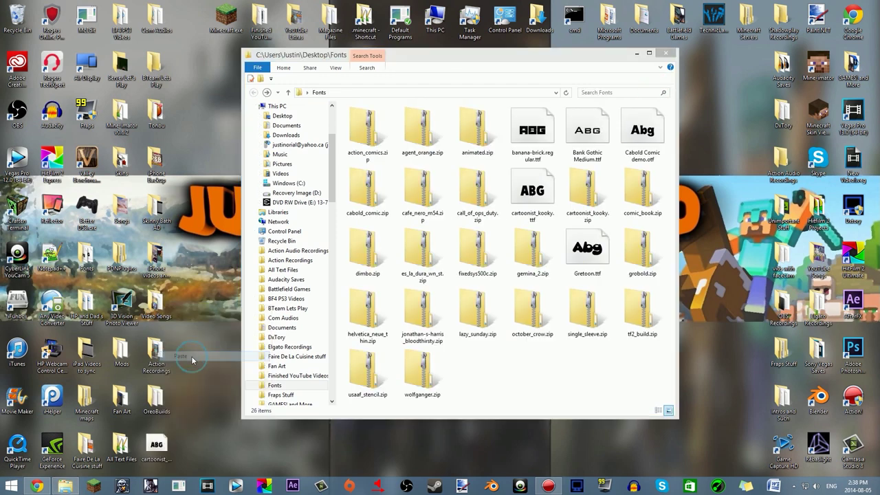
- Close the Fonts window, move the font icon to the desktop centre, and launch Blender
left_click(162, 451)
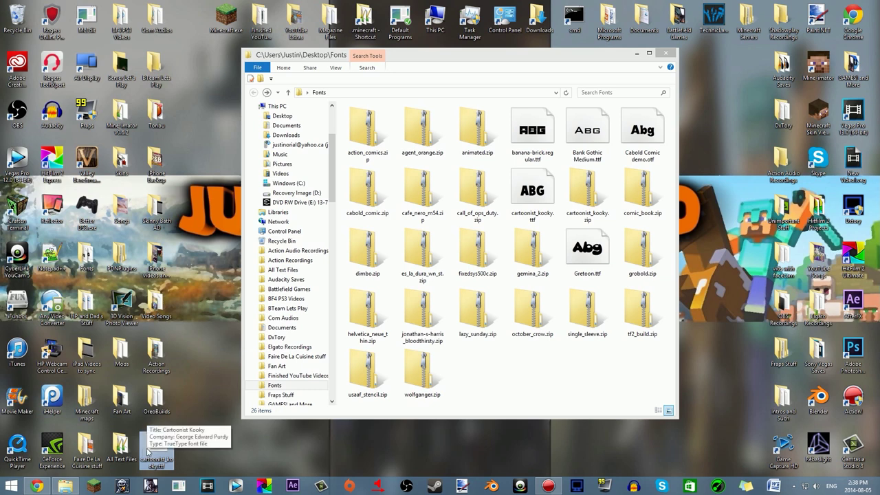
left_click(665, 52)
left_click_drag(157, 448, 472, 214)
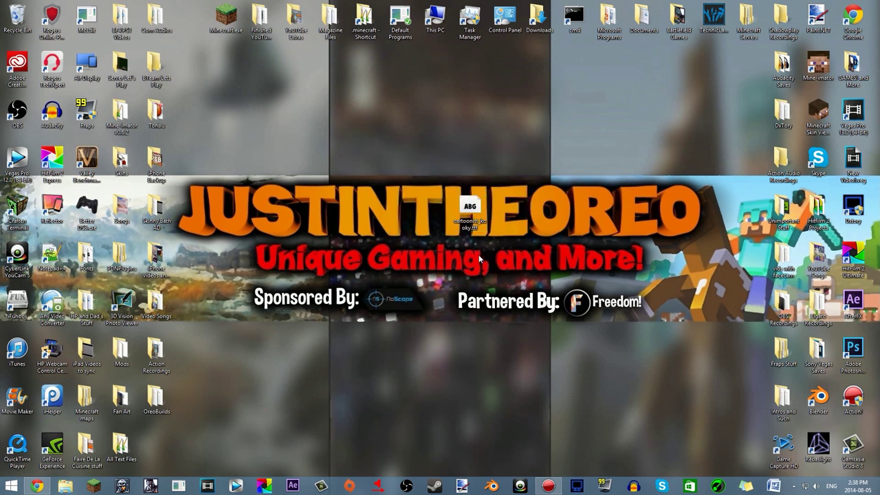
left_click(473, 217)
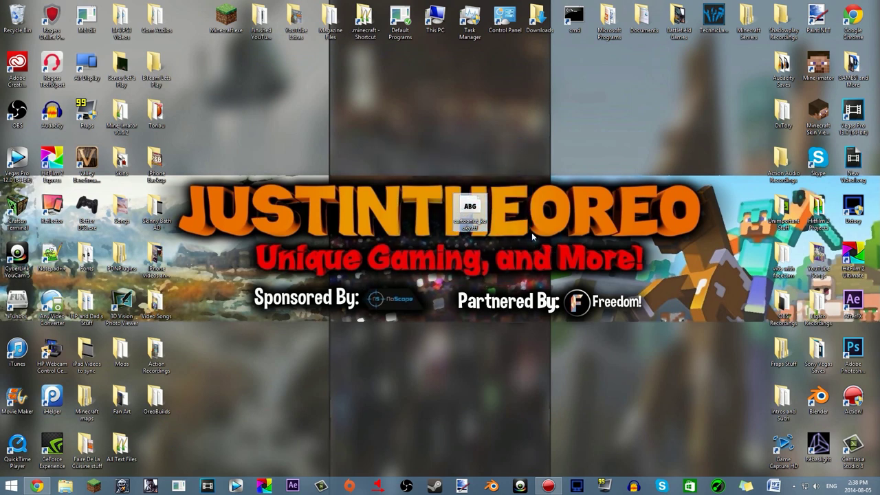
left_click(526, 419)
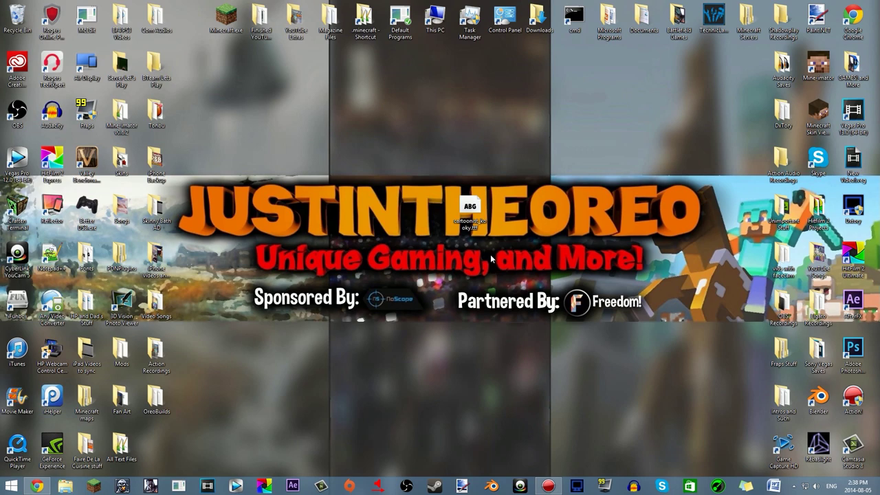
left_click(491, 487)
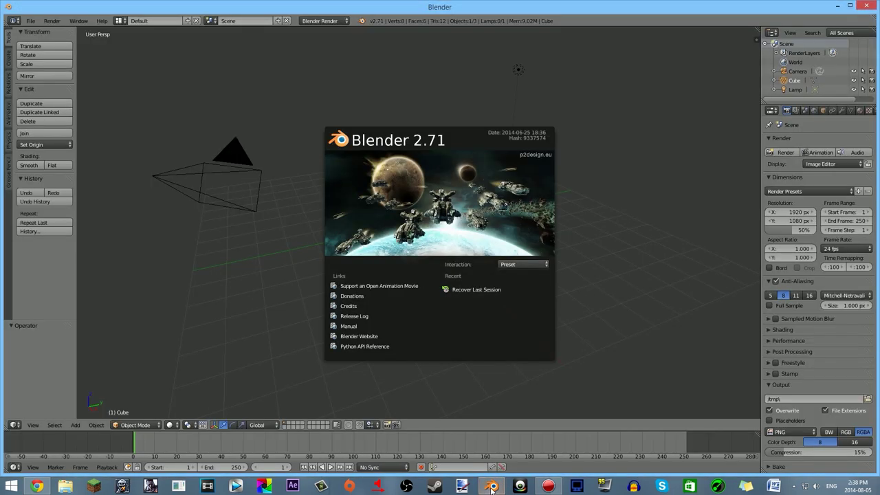
- Dismiss the Blender 2.71 splash screen and browse the properties tabs back to Render
left_click(643, 261)
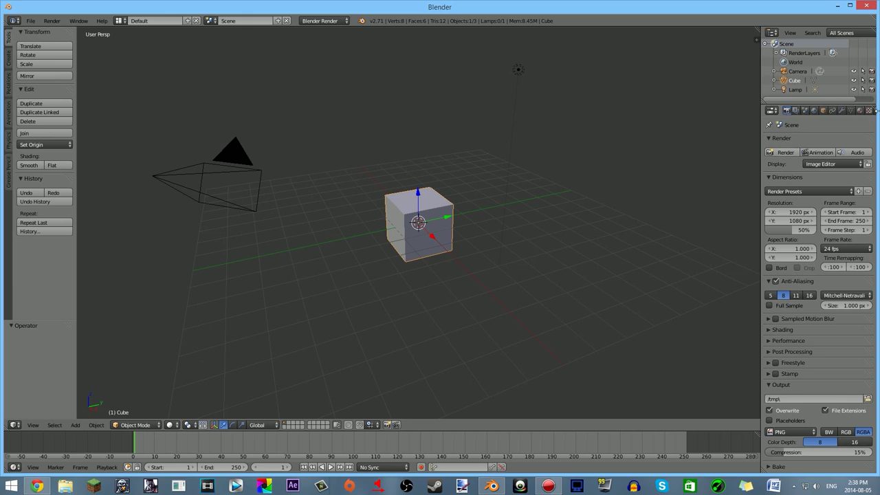
left_click(869, 111)
left_click(860, 111)
left_click(842, 110)
left_click(824, 111)
left_click(829, 112)
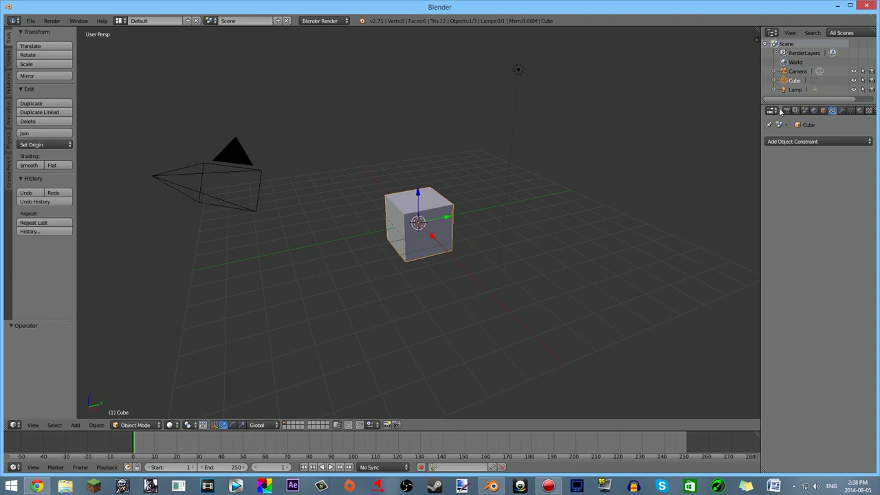
left_click(788, 112)
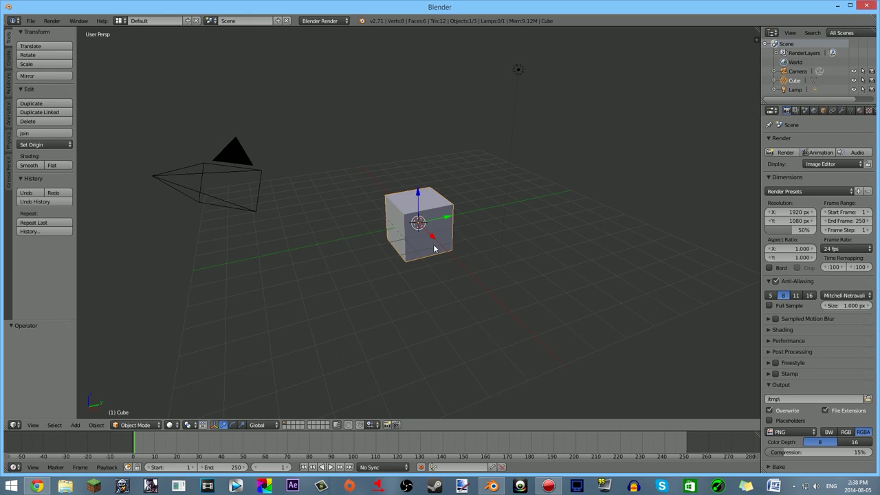
- Delete the default cube and switch the viewport to front view
key("x")
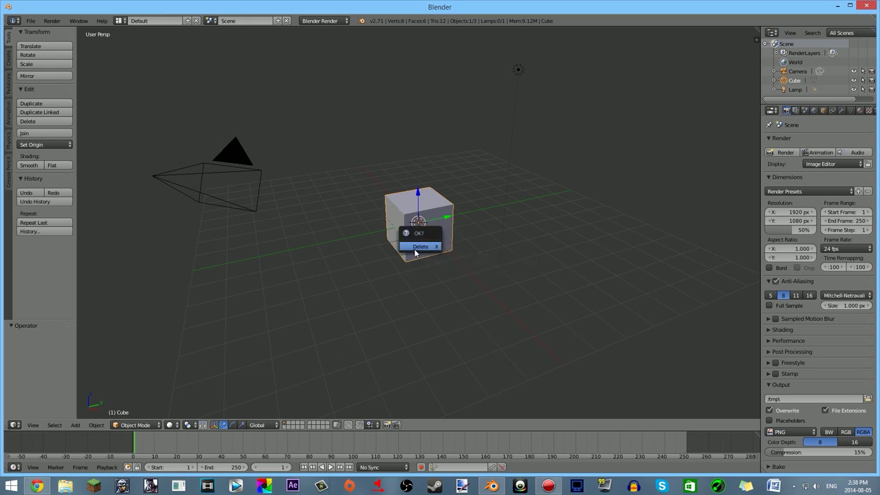
left_click(417, 246)
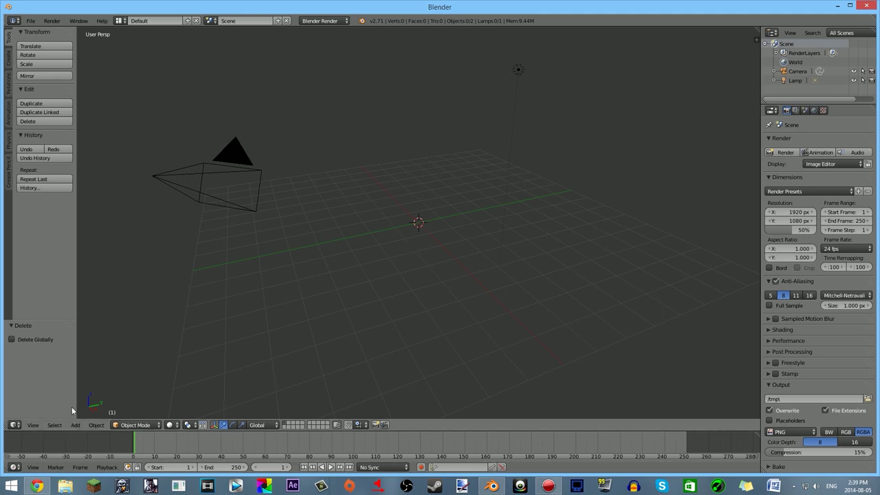
left_click(34, 425)
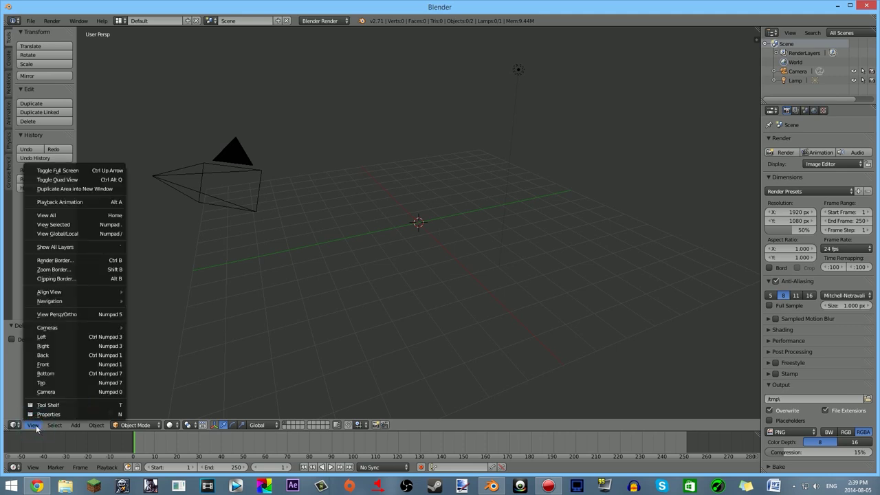
left_click(64, 365)
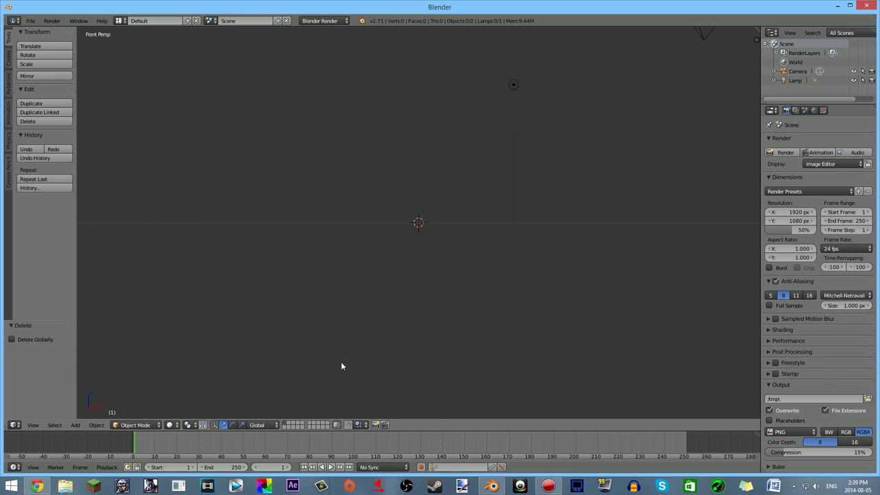
- Check the camera view, return to front view, and align the camera to it
left_click(31, 426)
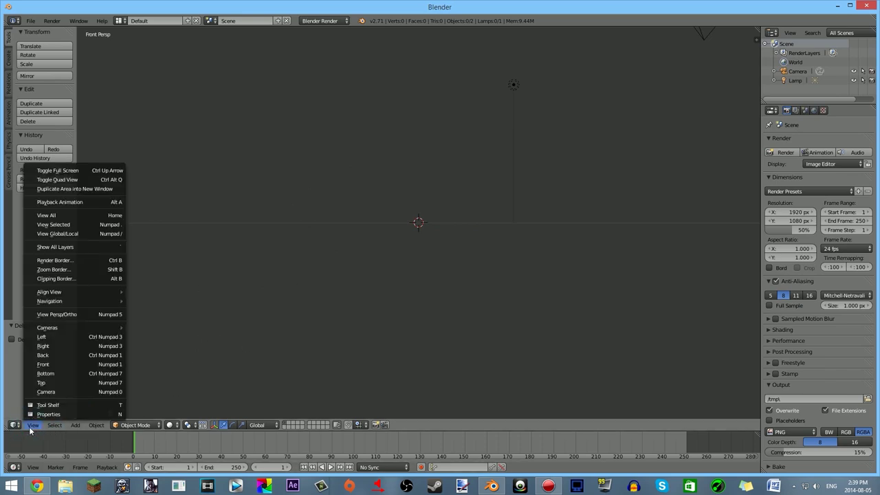
left_click(62, 392)
left_click(32, 426)
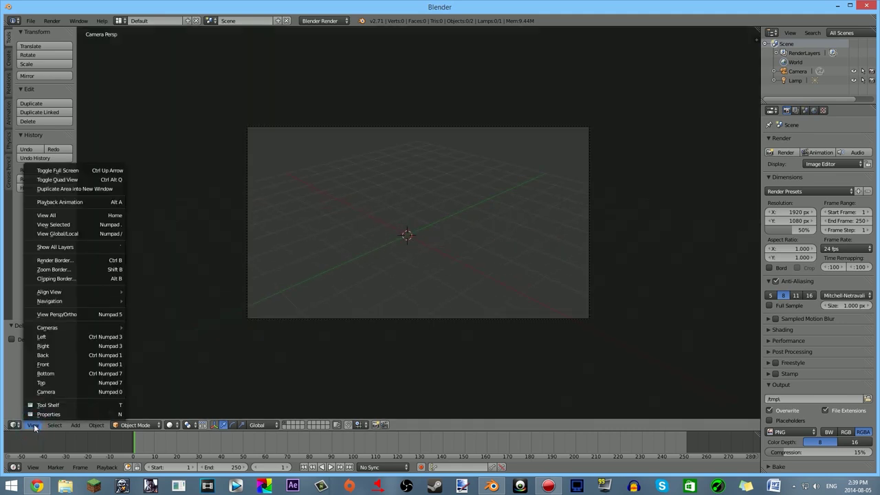
left_click(62, 363)
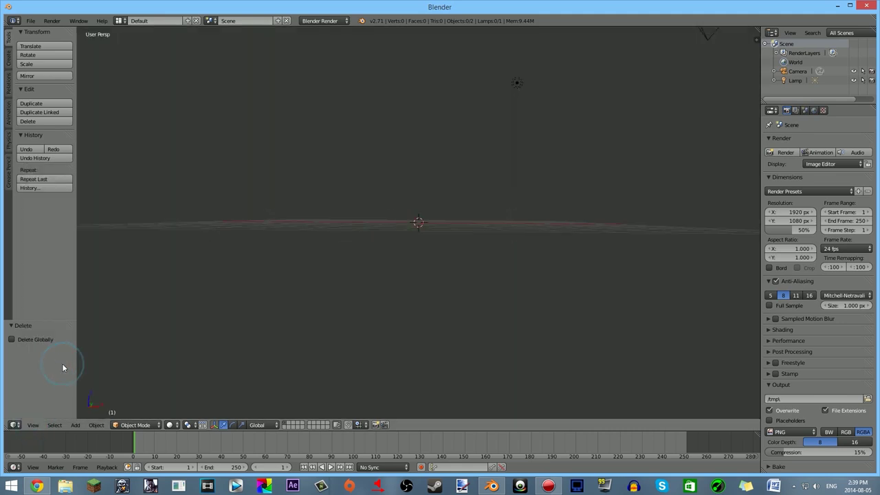
left_click(31, 426)
mouse_move(80, 328)
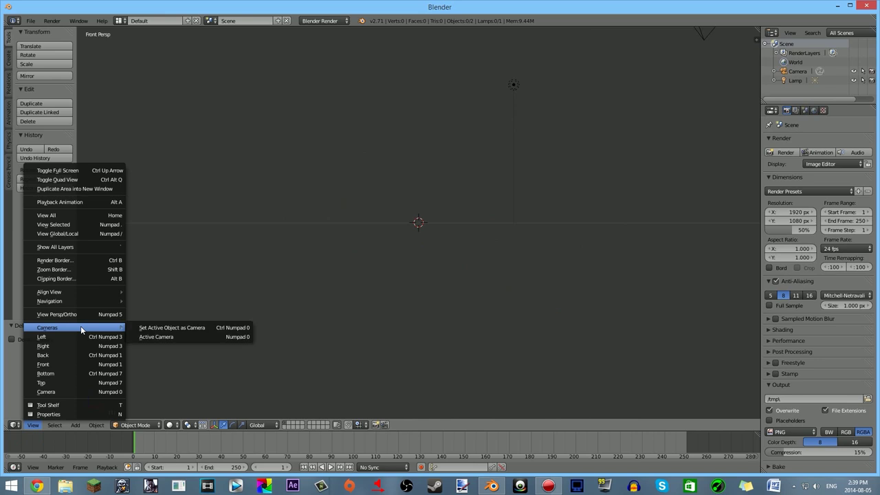
left_click(53, 225)
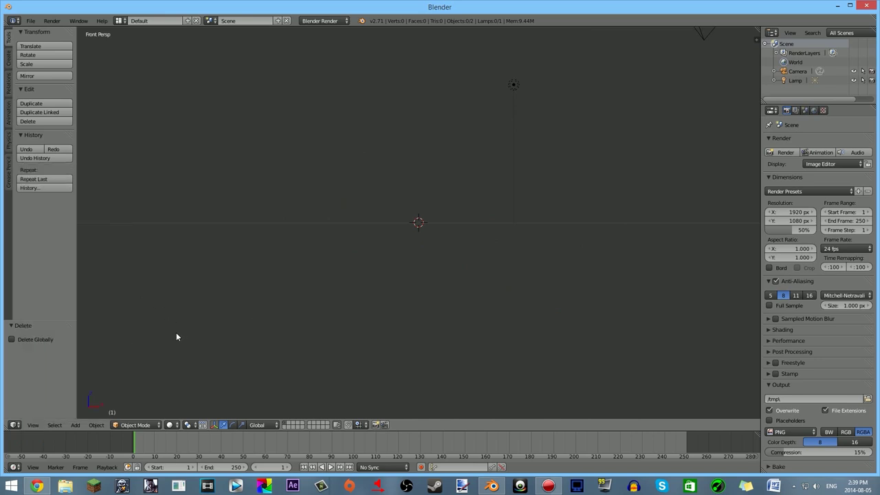
key("ctrl+alt+KP_0")
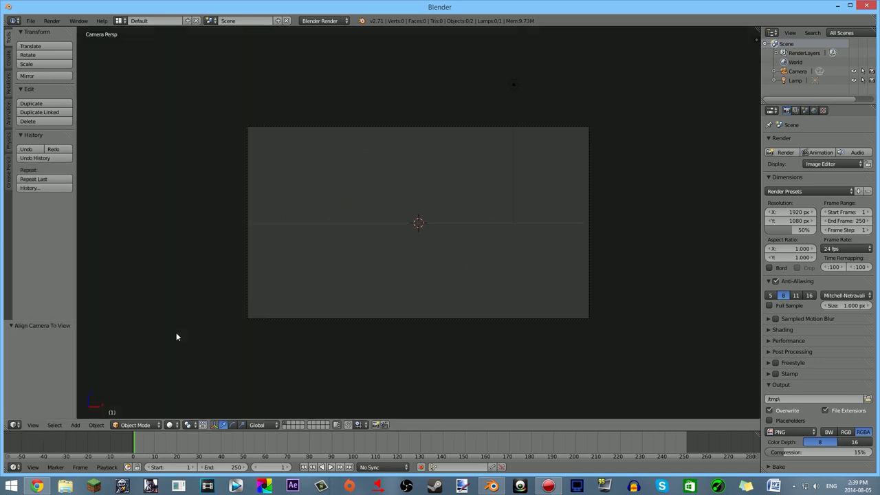
- Delete the lamp from the scene
left_click(31, 425)
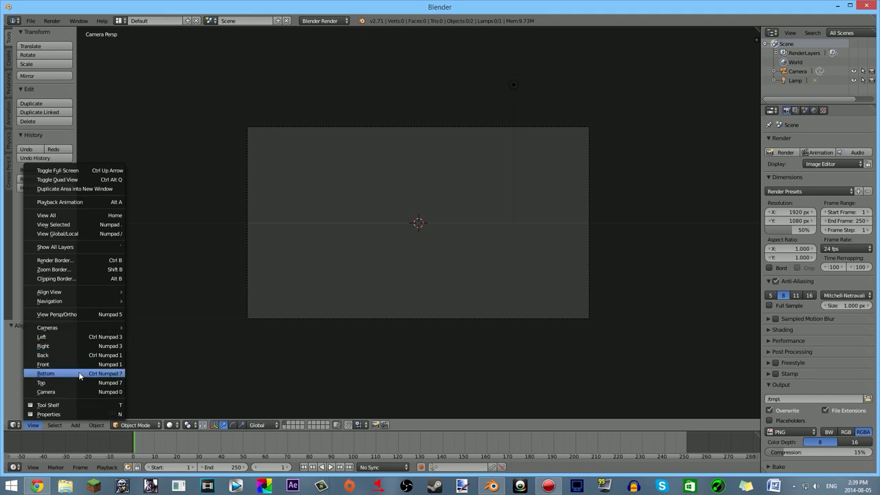
left_click(181, 355)
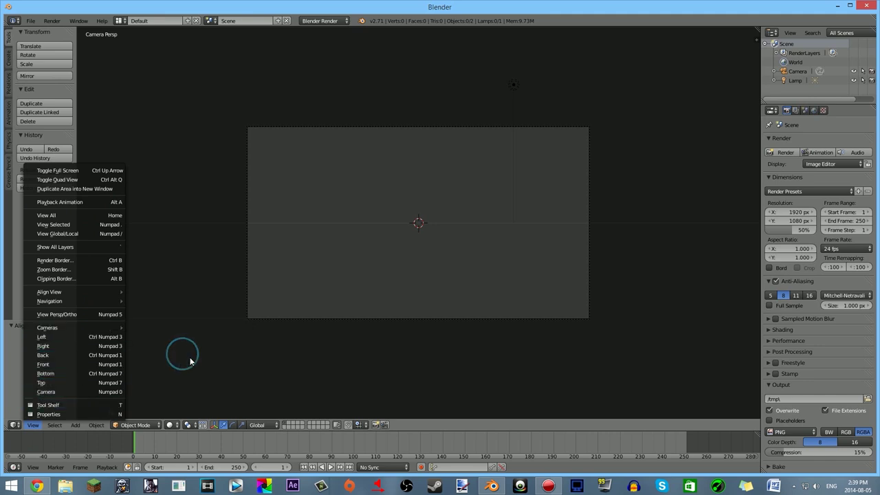
key("2")
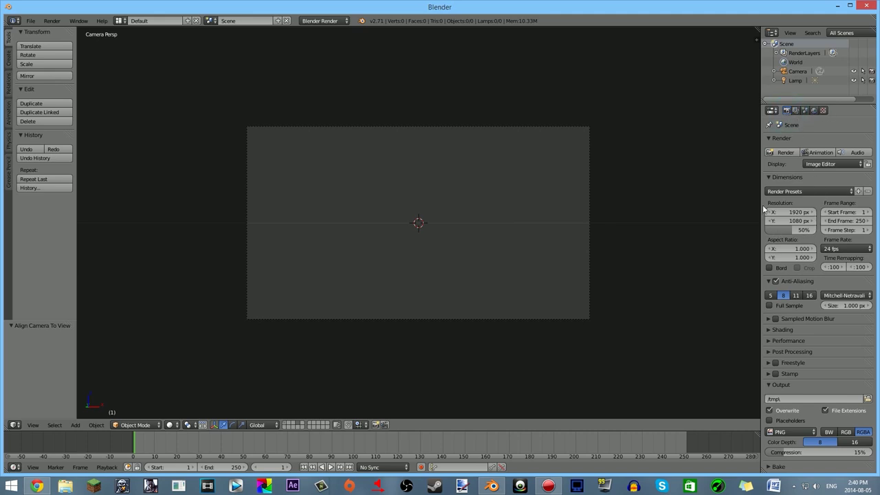
- Set the render resolution percentage to 100% for 1920x1080 output
left_click(797, 229)
type("100")
key("Return")
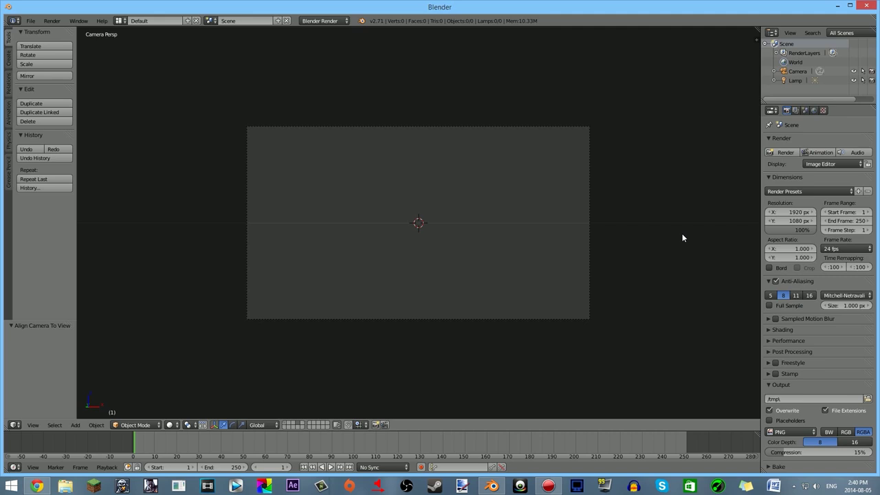
- Add a Text object via the Create tab's Other menu and orbit to inspect it
left_click(796, 112)
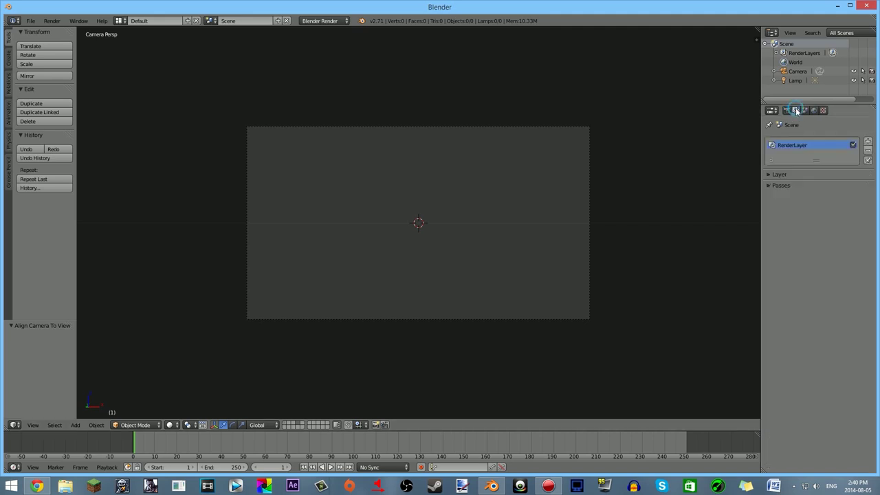
left_click(815, 111)
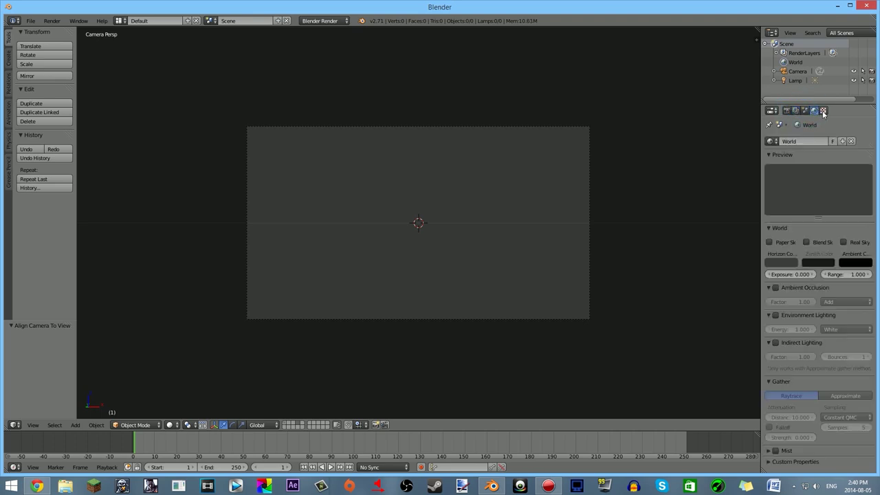
left_click(799, 110)
left_click(787, 111)
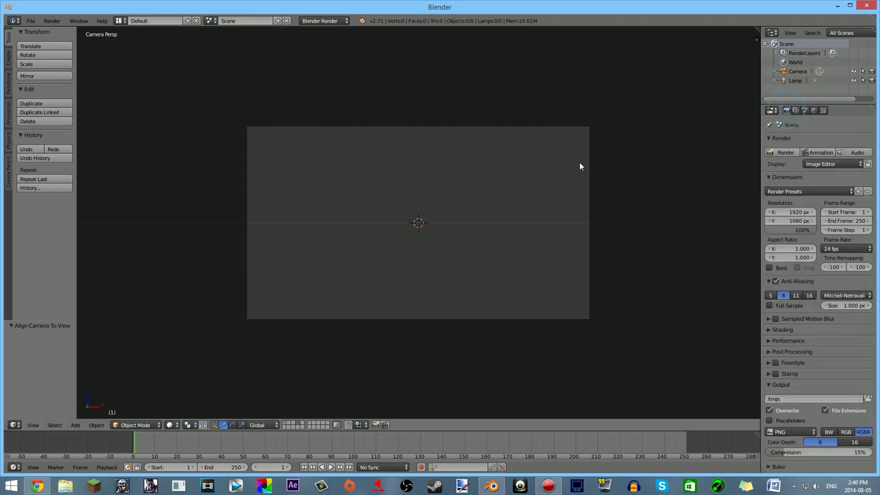
left_click(7, 62)
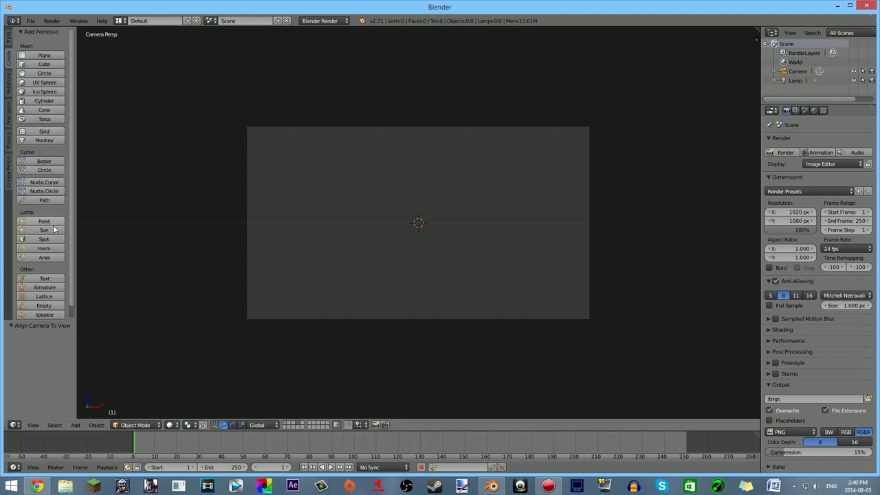
left_click(52, 278)
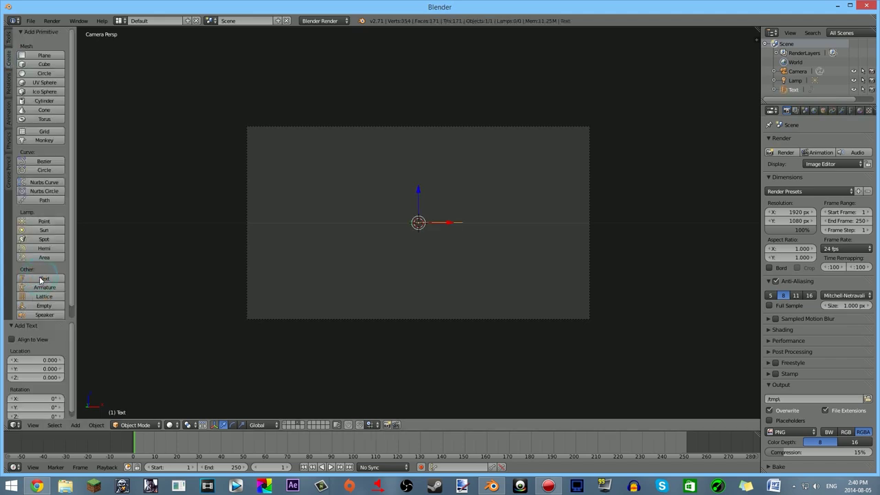
middle_click_drag(440, 218, 401, 302)
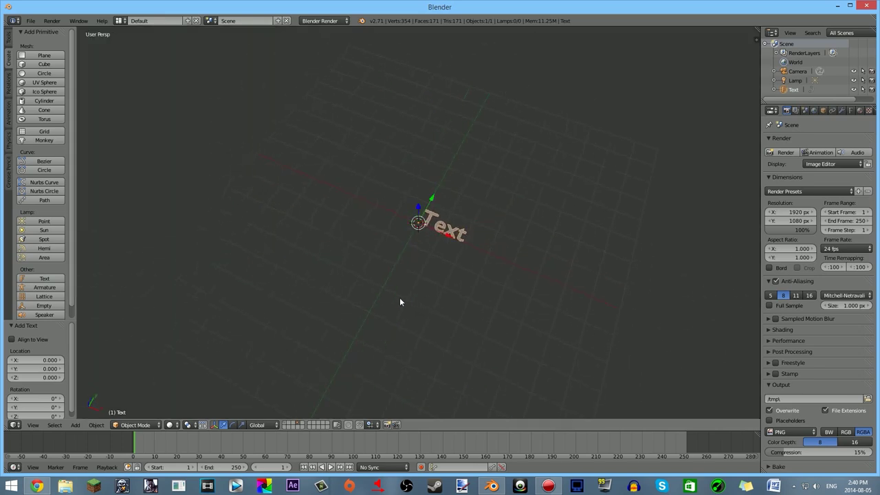
middle_click_drag(337, 284, 487, 290)
- Align the camera to the orthographic front view and rotate the text 90° about X
key("ctrl+alt+KP_0")
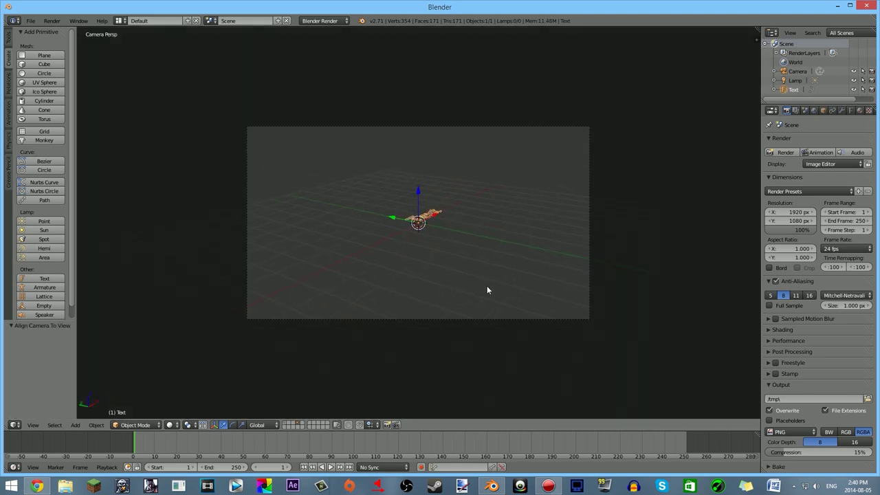
key("KP_1")
key("KP_5")
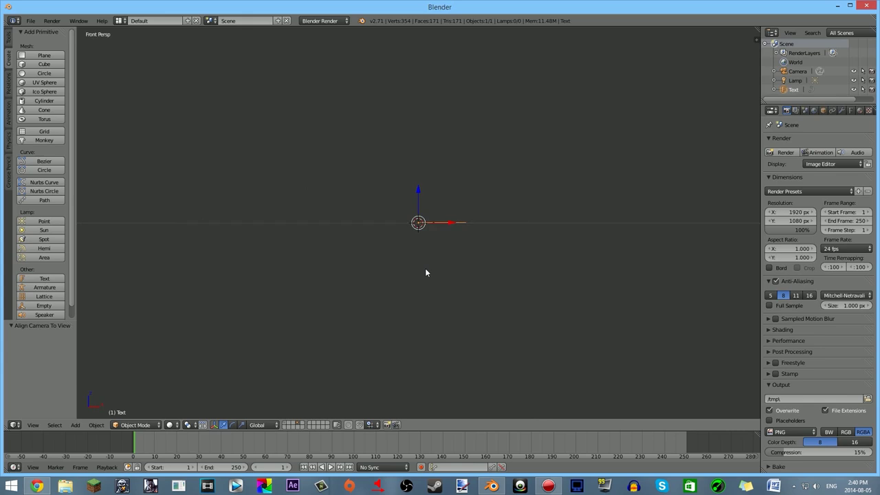
key("ctrl+alt+KP_0")
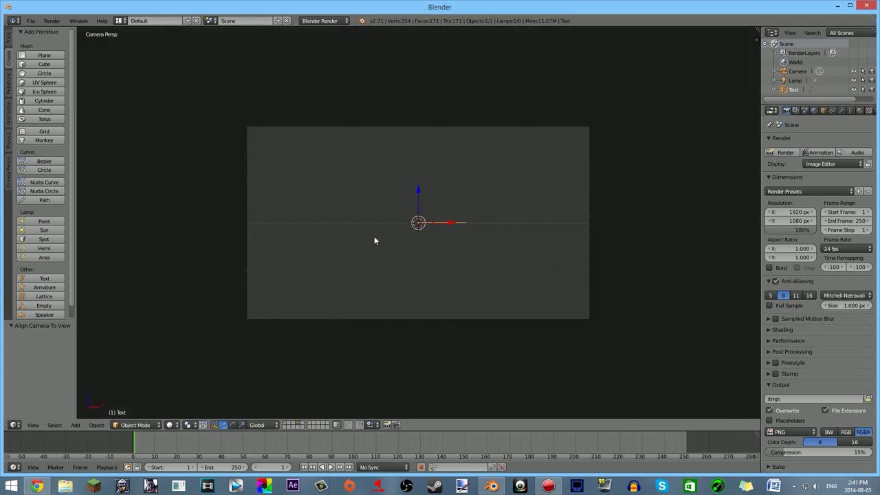
key("r")
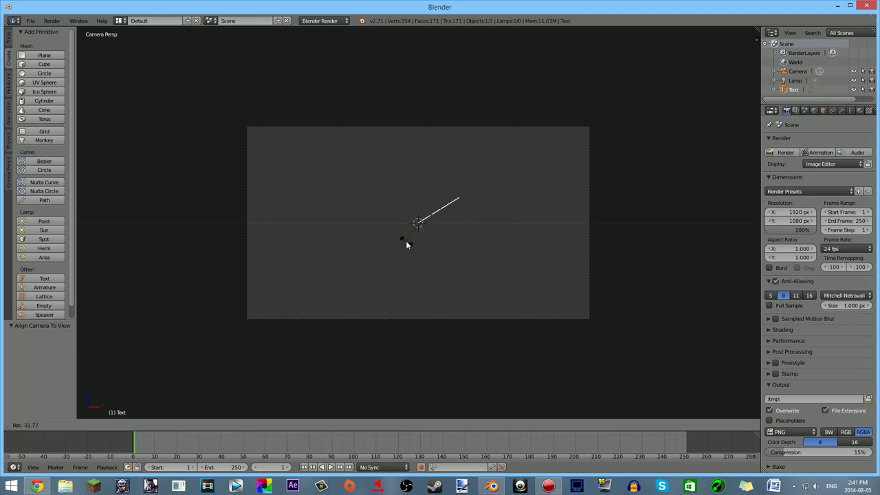
type("x")
type("90")
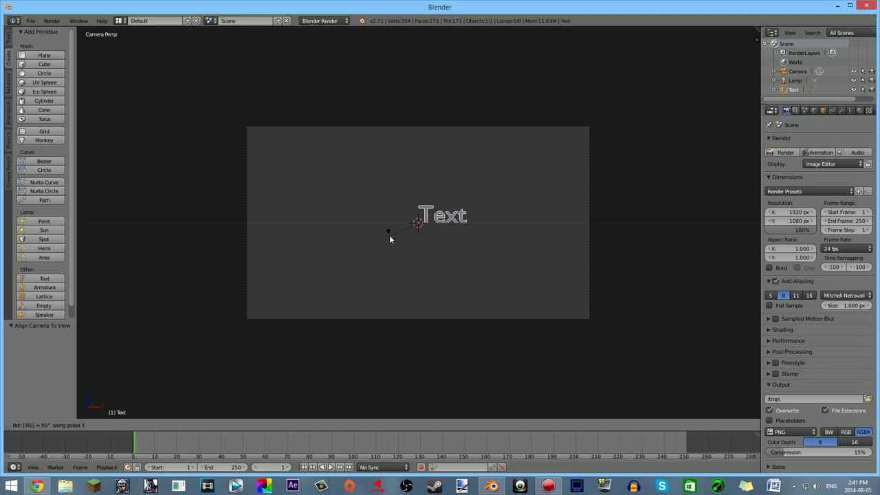
left_click(388, 235)
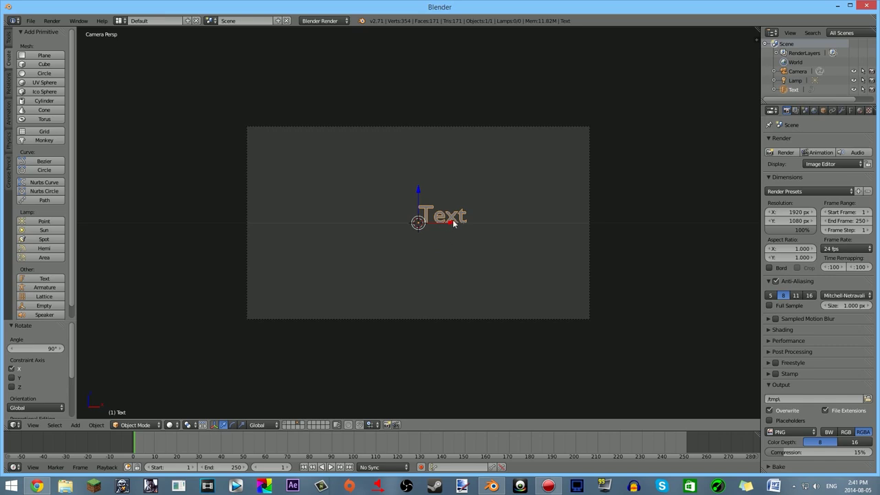
- Shift the text slightly left along X and lower it along Z
key("g")
key("x")
left_click(432, 227)
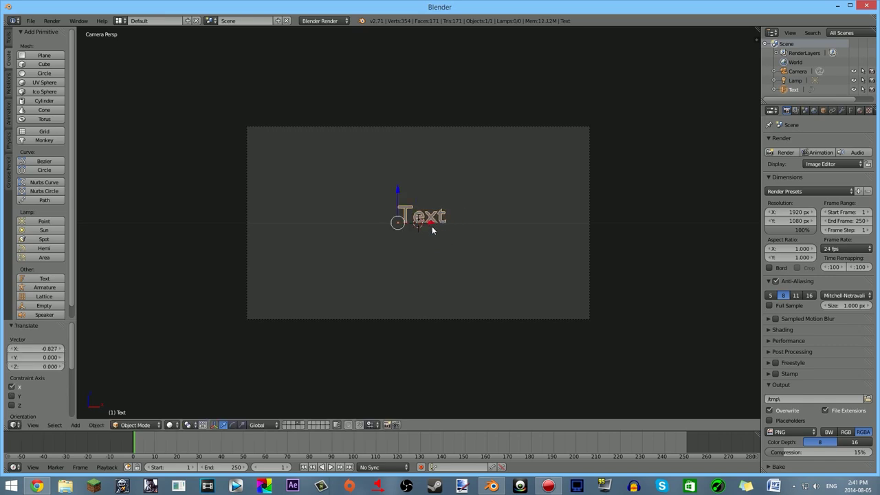
key("g")
key("x")
left_click(424, 226)
key("g")
key("z")
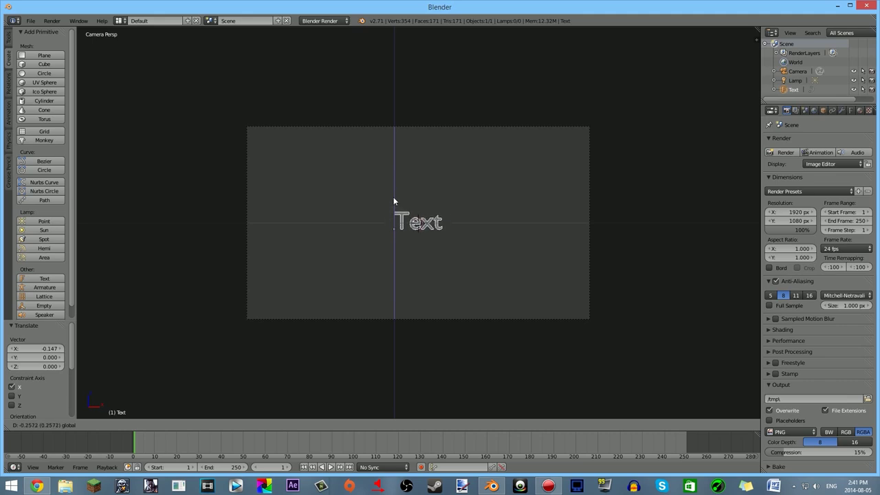
left_click(394, 201)
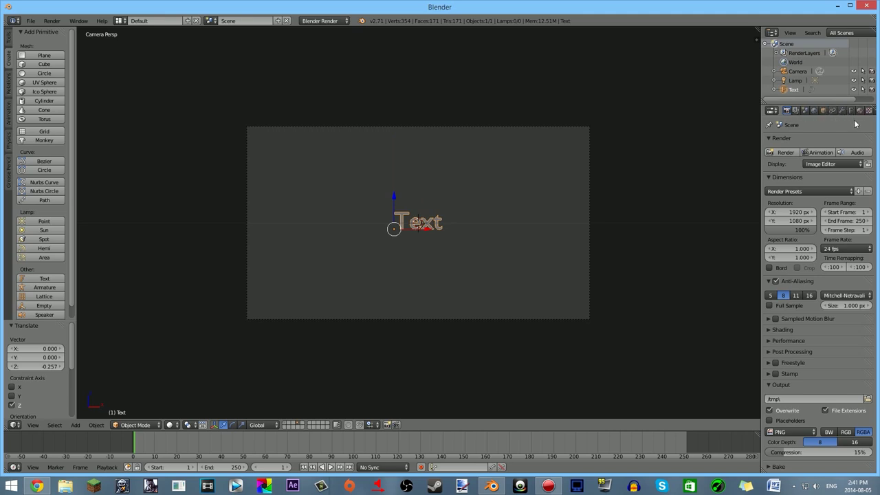
- Load cartoonist_kooky.ttf from the Desktop as the text's Regular font in Text Data properties
left_click(851, 111)
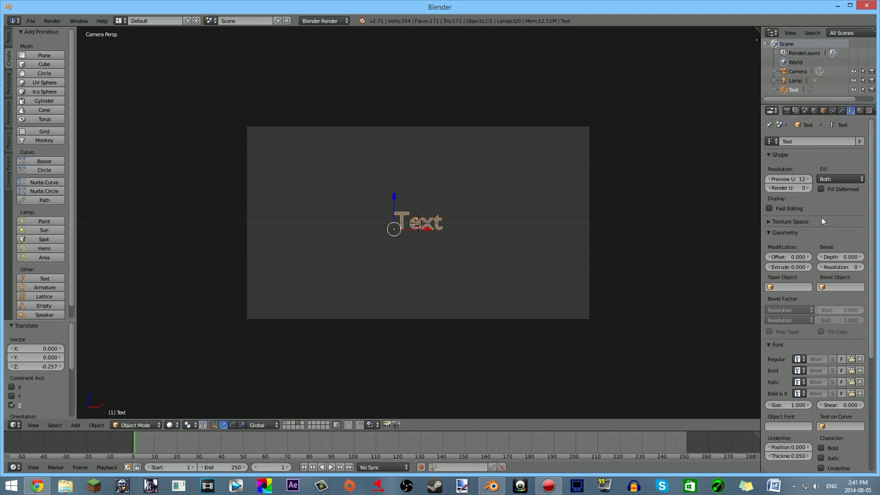
scroll(837, 417, "down", 3)
scroll(838, 417, "up", 1)
left_click(778, 290)
left_click(782, 289)
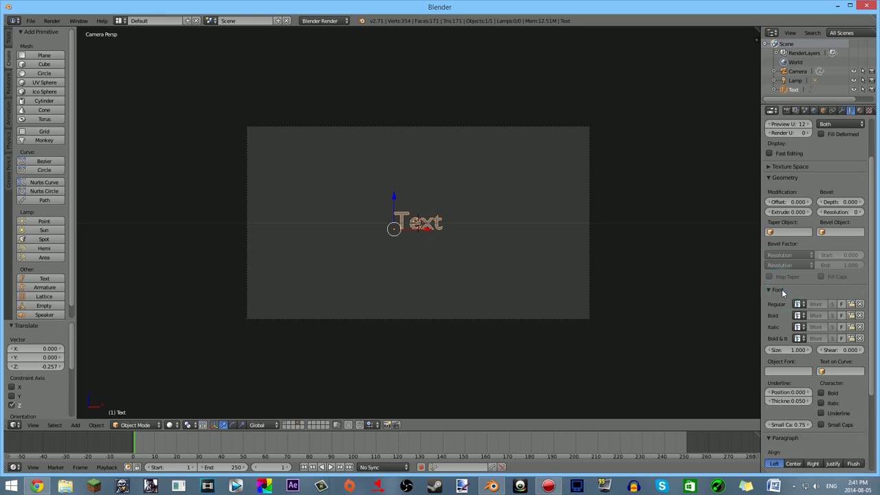
left_click(852, 307)
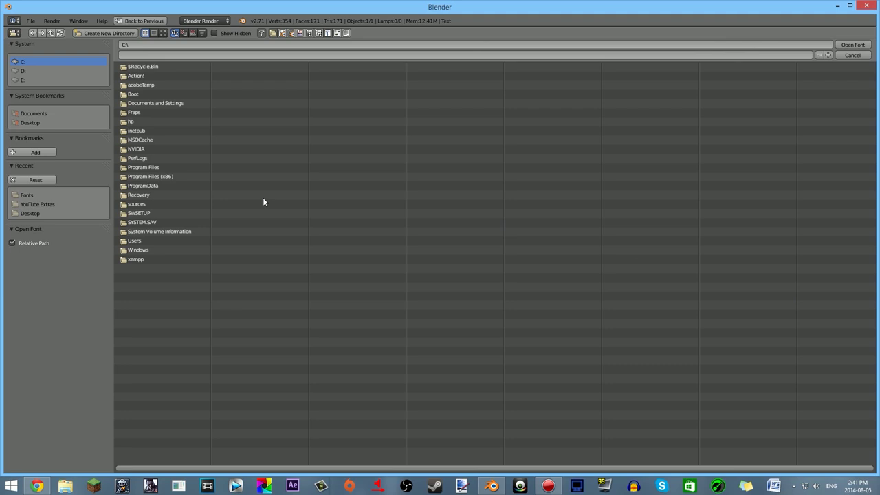
key("super+Down")
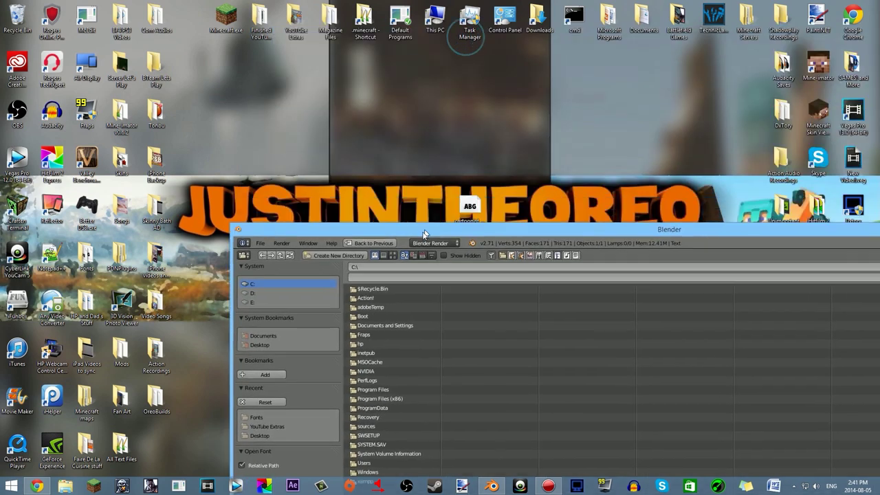
left_click_drag(455, 232, 504, 238)
key("super+Up")
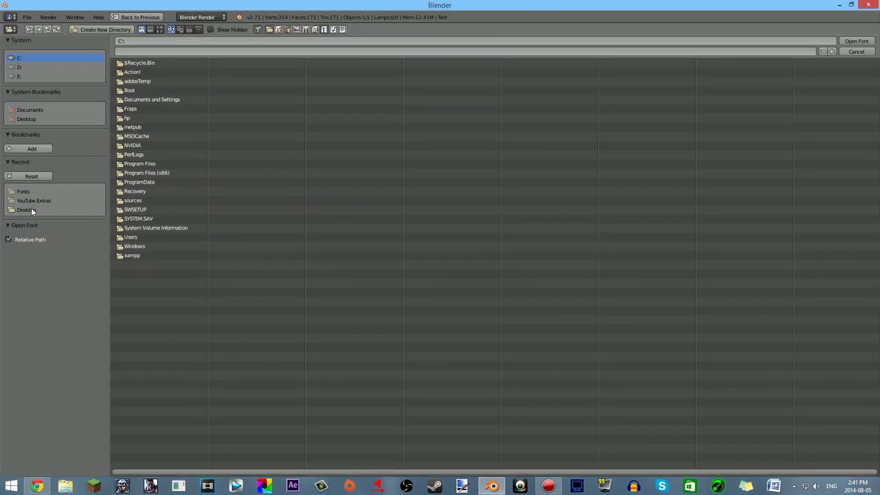
left_click(28, 119)
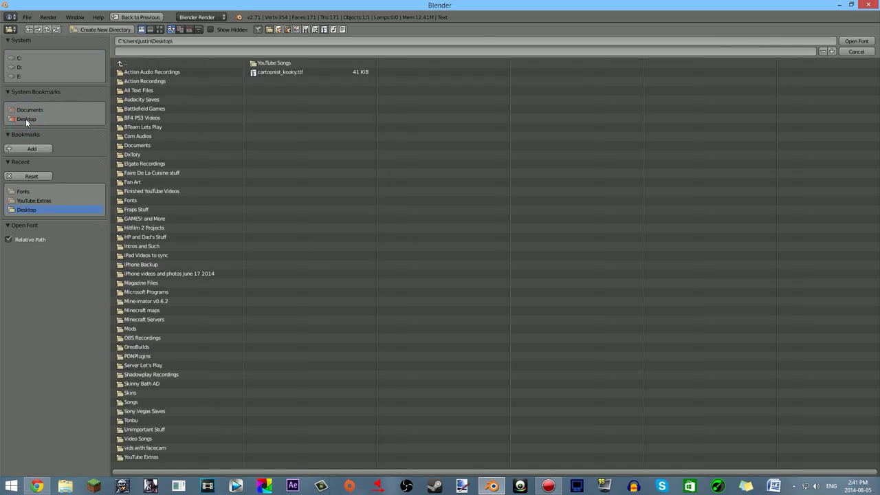
double_click(282, 72)
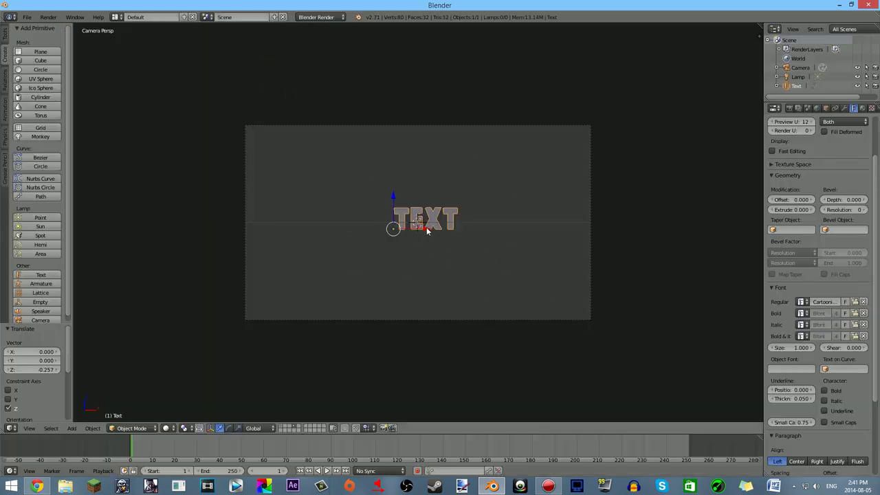
- Replace TEXT with JUSTINTHEOREO in Edit Mode and return to Object Mode
key("Tab")
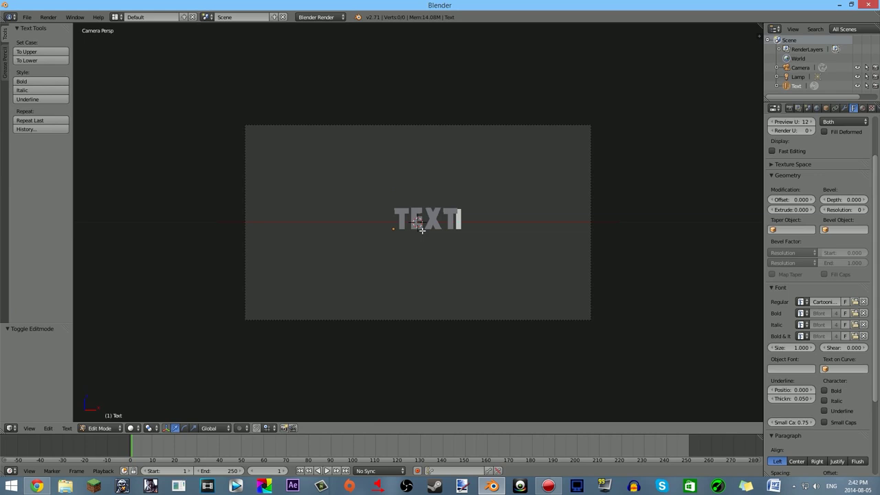
key("BackSpace")
key("BackSpace")
key("BackSpace")
key("BackSpace")
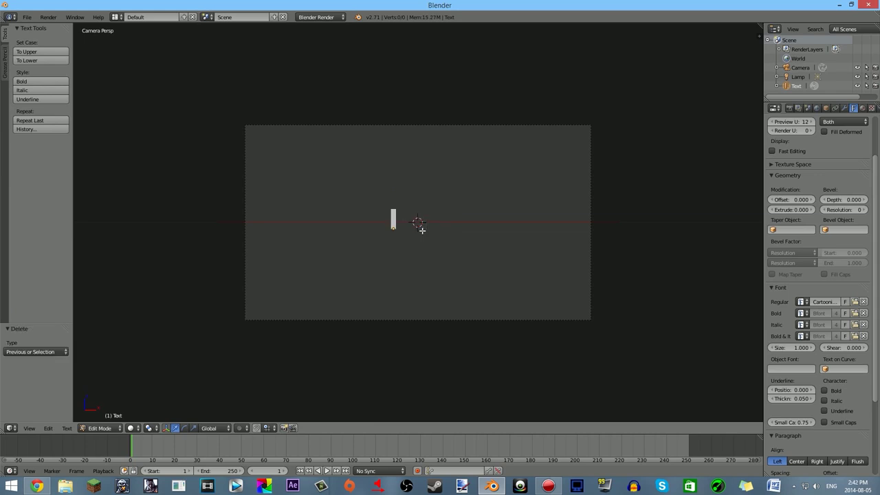
type("justintheoro")
key("BackSpace")
type("ec")
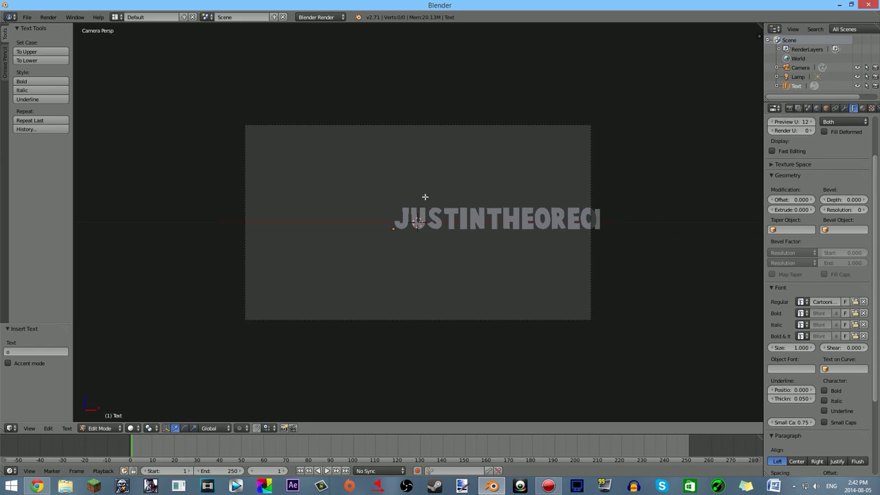
key("Tab")
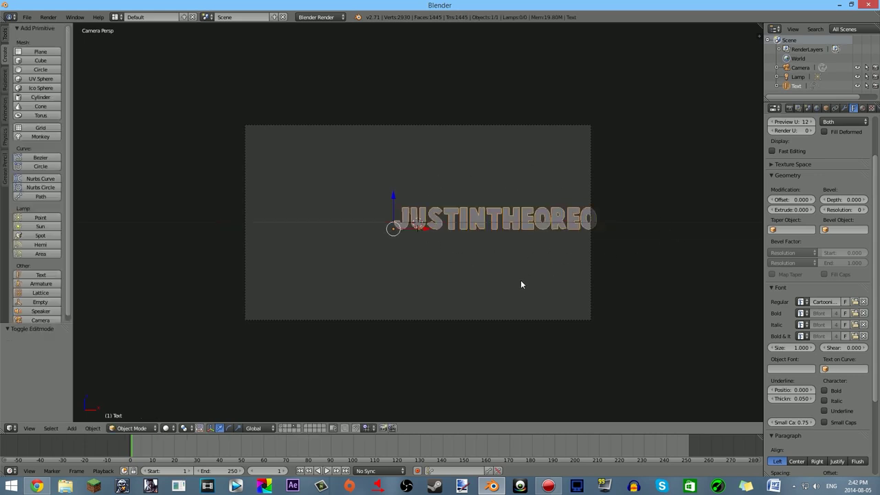
- Center-align the text on its origin and slide it along X to centre it in the camera frame
key("g")
key("x")
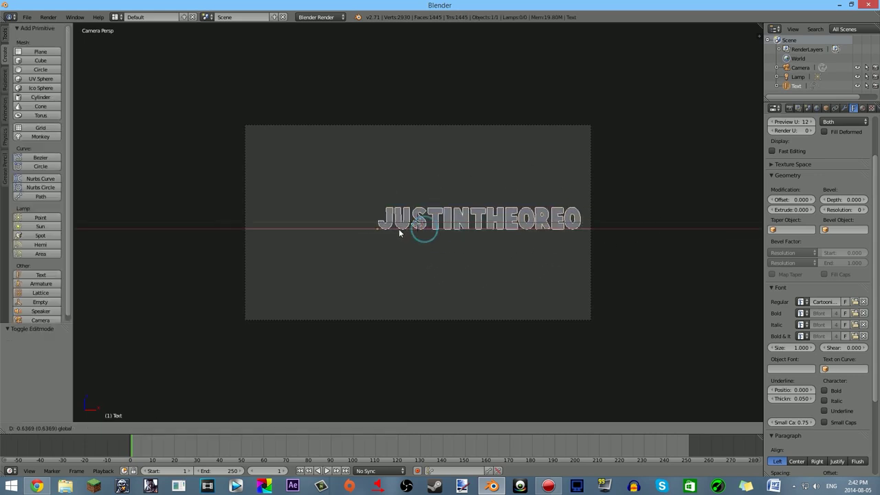
left_click(347, 227)
scroll(847, 339, "down", 4)
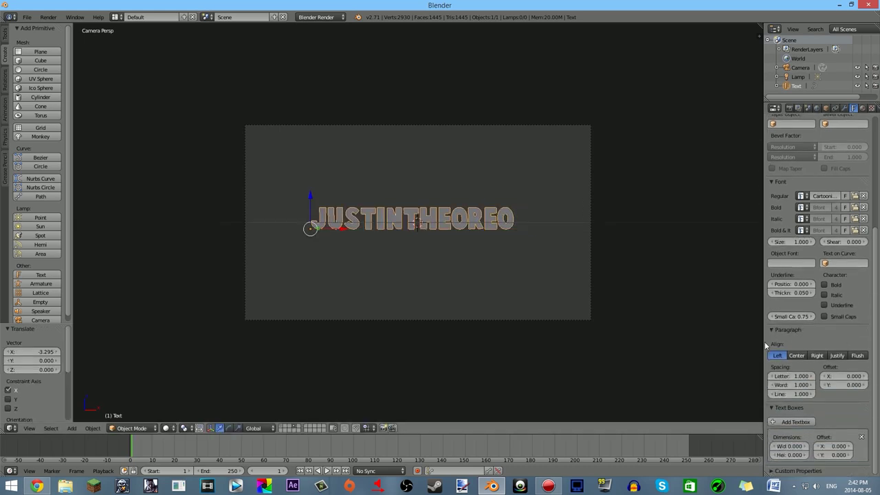
left_click(800, 356)
key("g")
key("x")
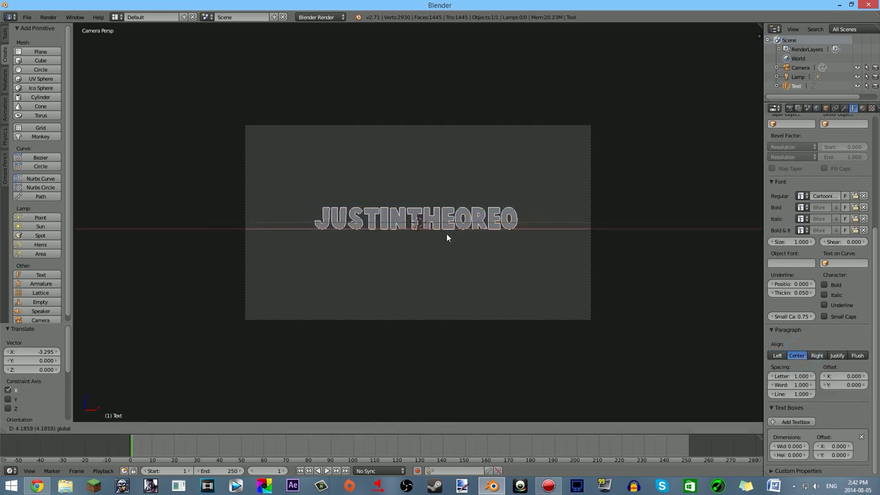
left_click(447, 236)
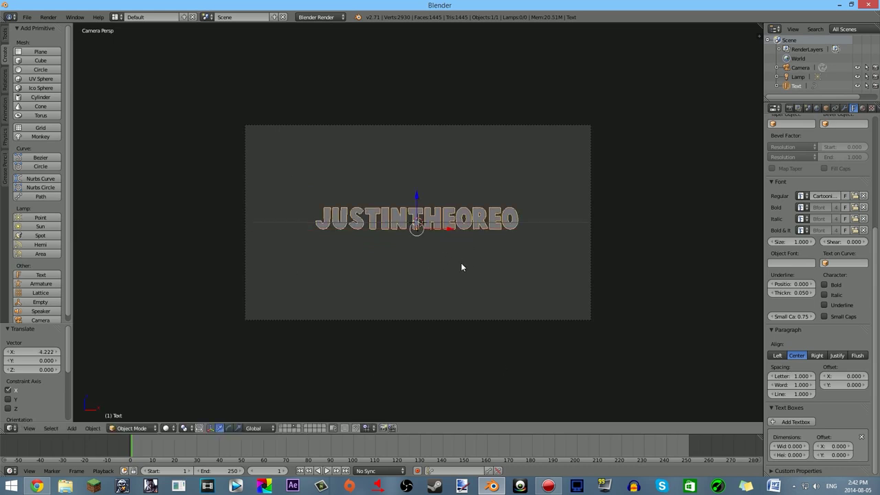
- Scale the text up to 1.682 and nudge it 0.055 right along X
key("s")
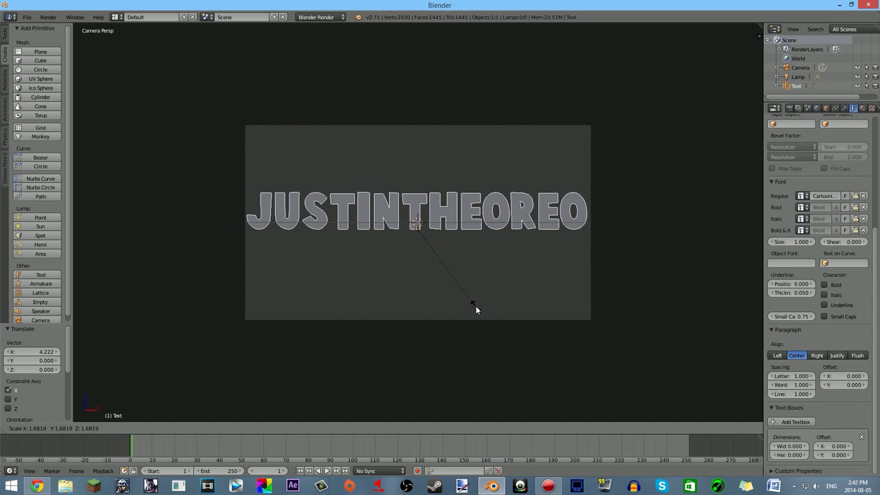
left_click(476, 306)
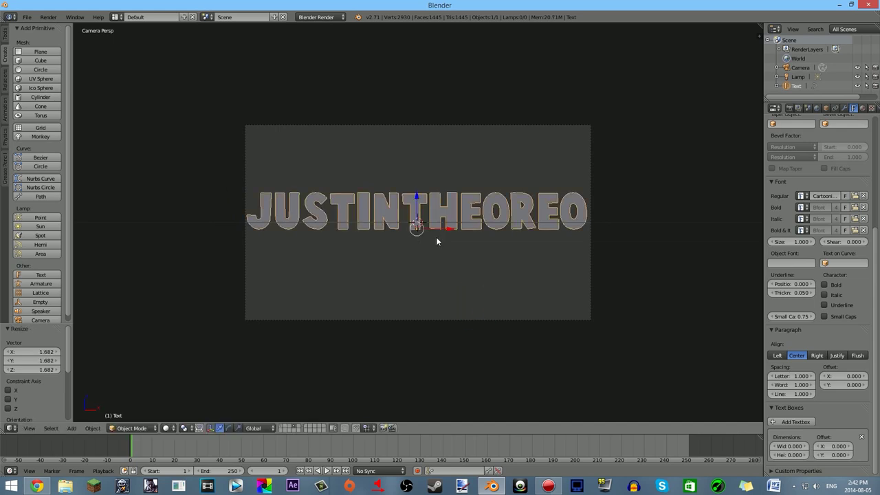
left_click_drag(447, 233, 448, 235)
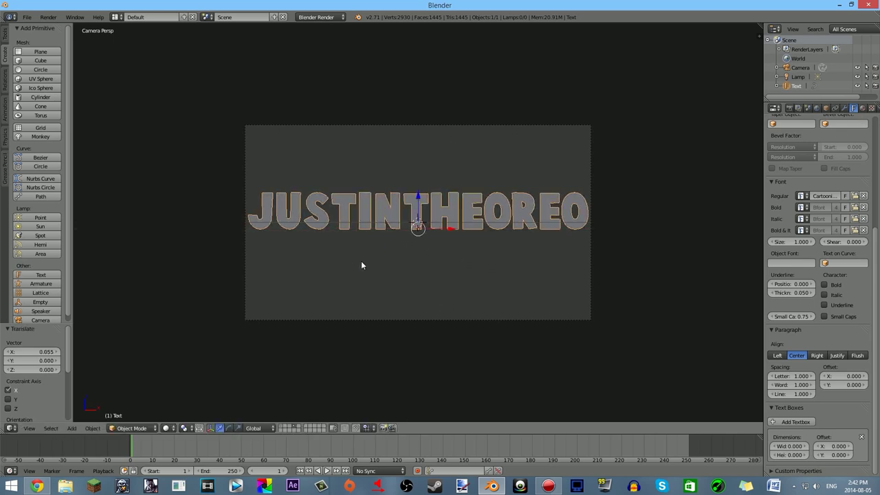
scroll(444, 255, "up", 3)
scroll(445, 255, "down", 2)
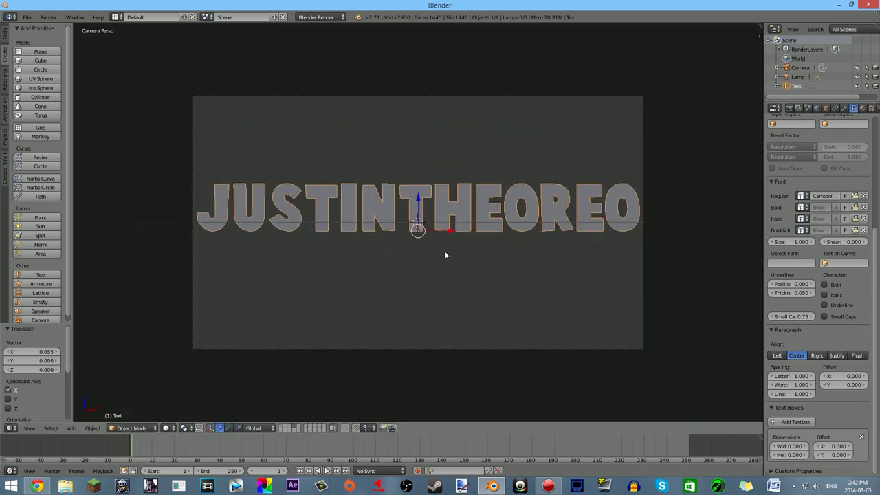
scroll(442, 260, "up", 1)
scroll(442, 262, "up", 1)
scroll(443, 262, "down", 4)
scroll(442, 261, "up", 5)
scroll(442, 261, "down", 1)
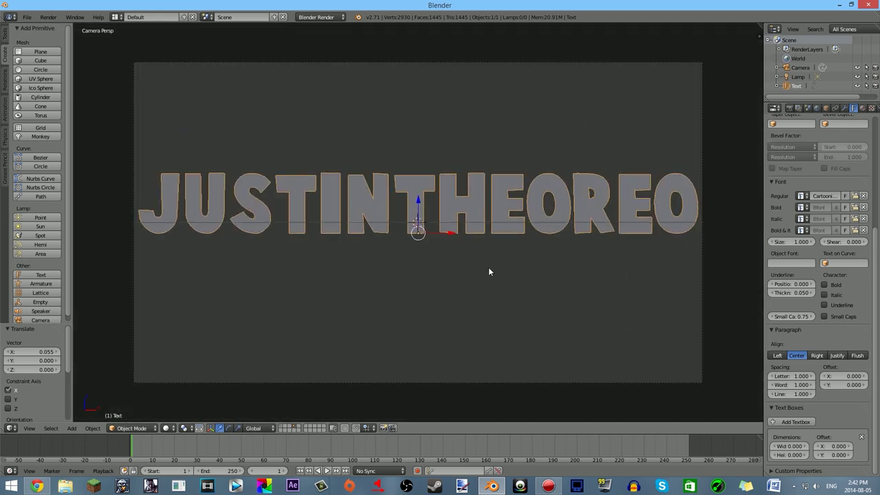
scroll(510, 242, "down", 1)
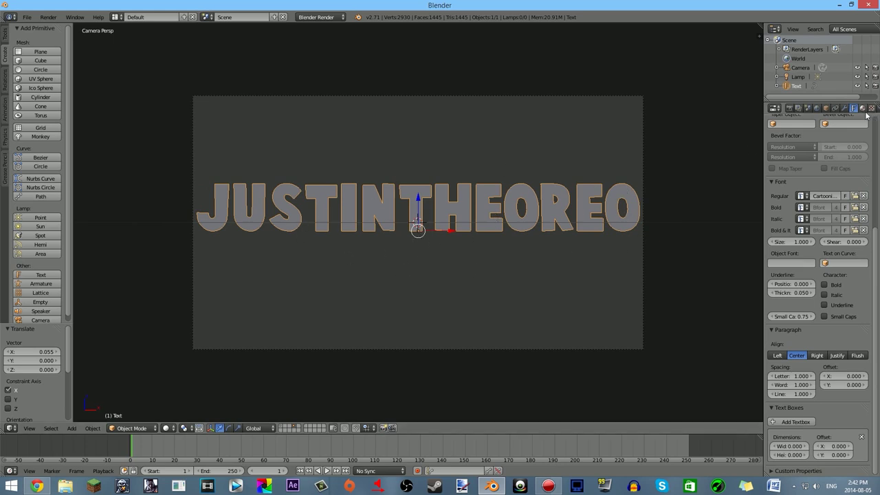
- Add a new material to the text with a teal diffuse colour at intensity 1.0
left_click(863, 109)
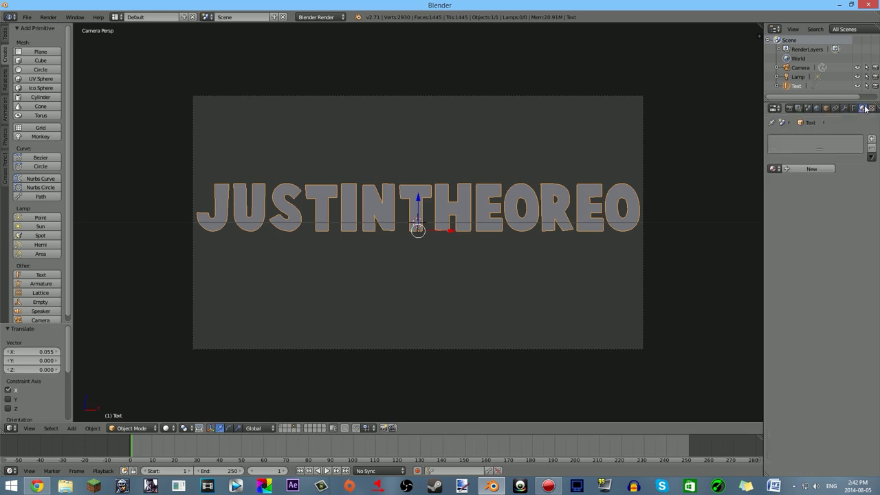
left_click(793, 169)
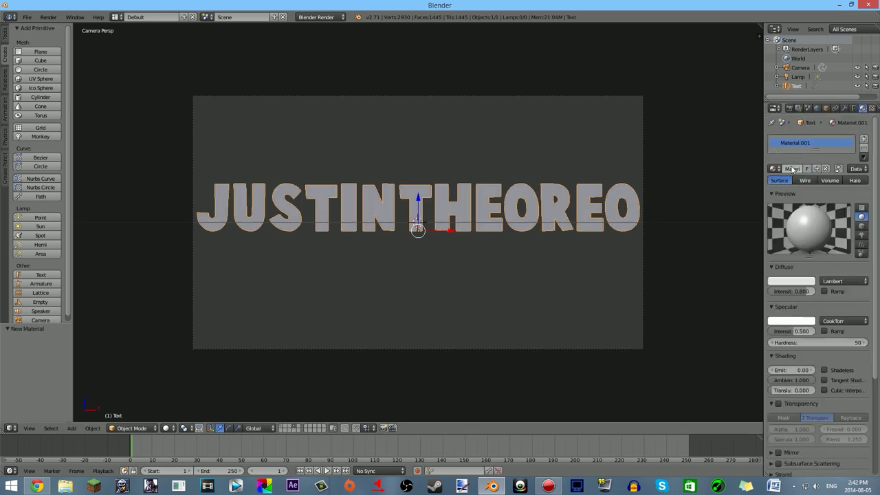
left_click(793, 285)
mouse_move(771, 192)
left_mouse_down()
mouse_move(763, 225)
mouse_move(798, 206)
mouse_move(797, 174)
left_mouse_up()
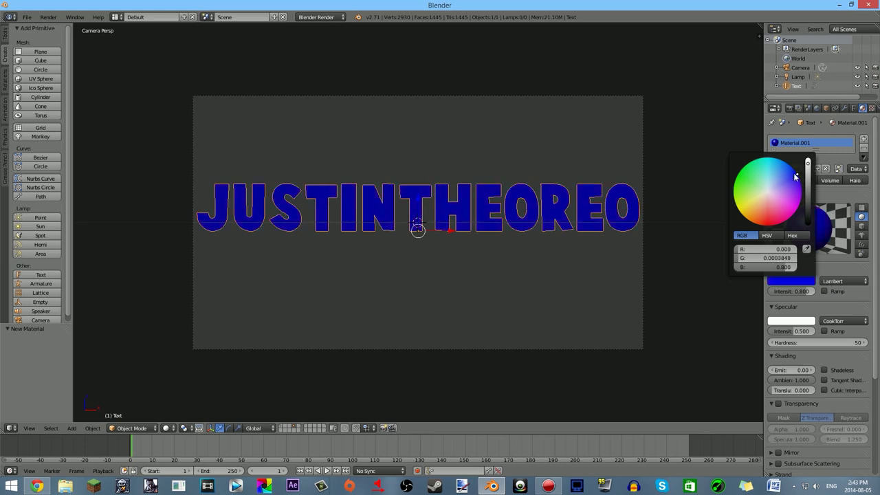
left_click(768, 159)
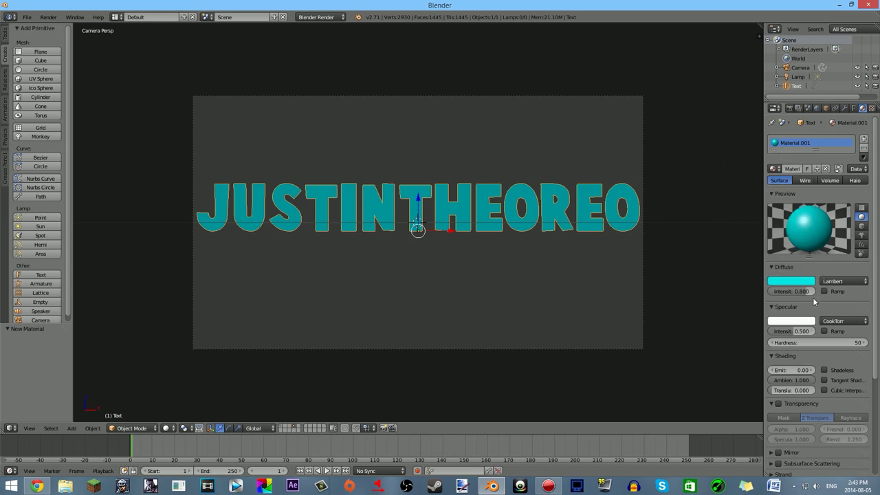
left_click_drag(805, 293, 826, 293)
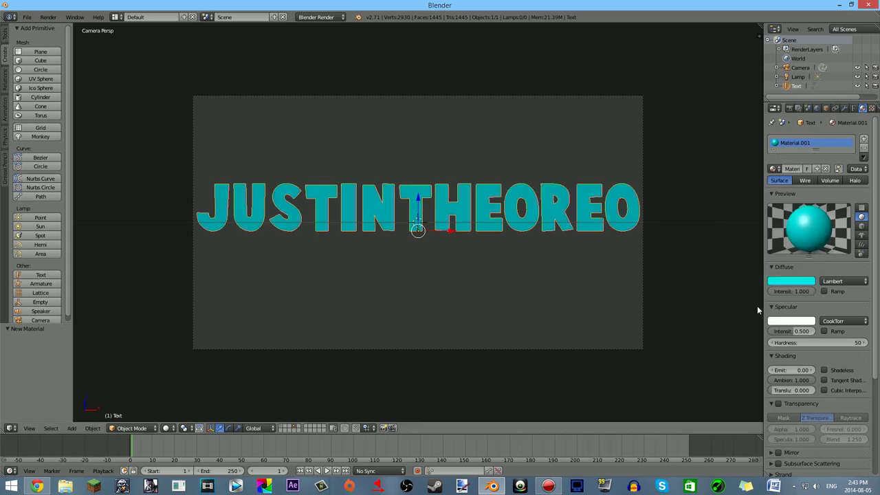
- Test-render the text, then brighten the teal diffuse colour to full value
key("F12")
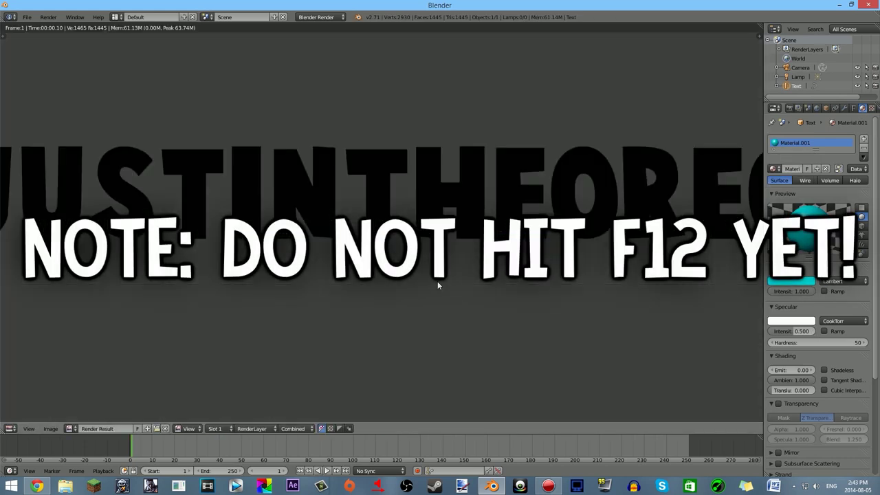
key("Escape")
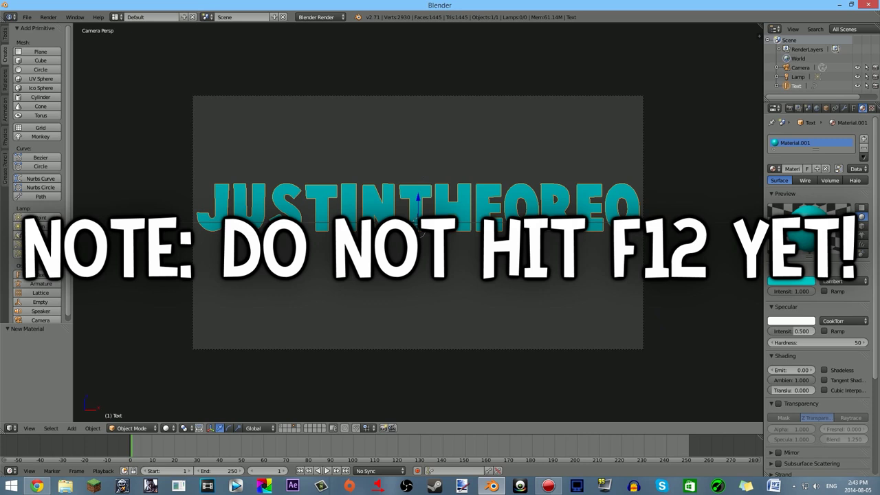
left_click(792, 282)
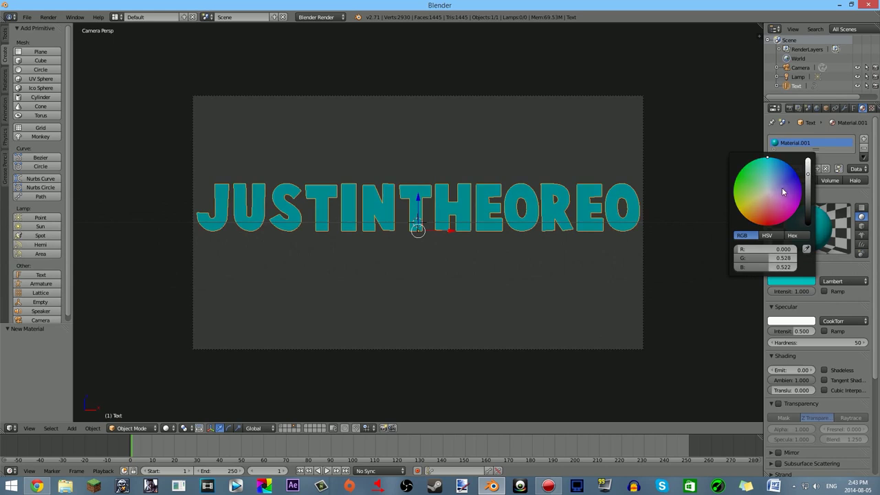
left_click(806, 280)
left_click_drag(808, 177, 808, 159)
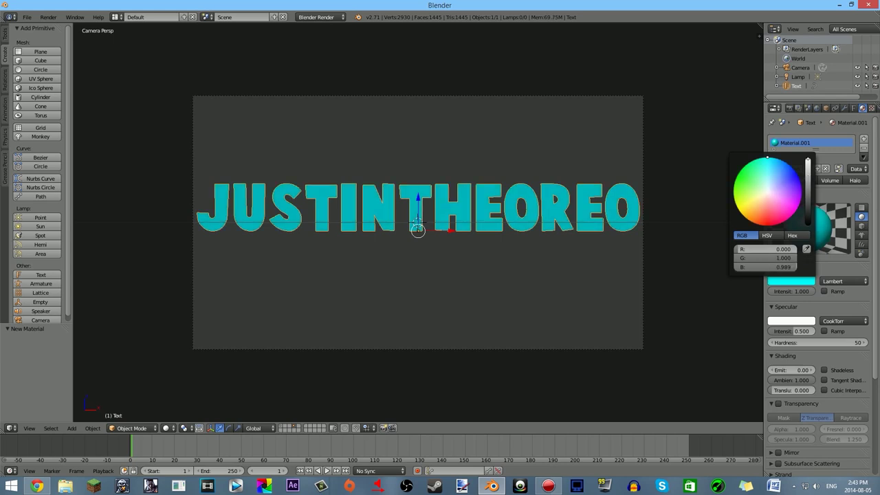
scroll(768, 192, "down", 2)
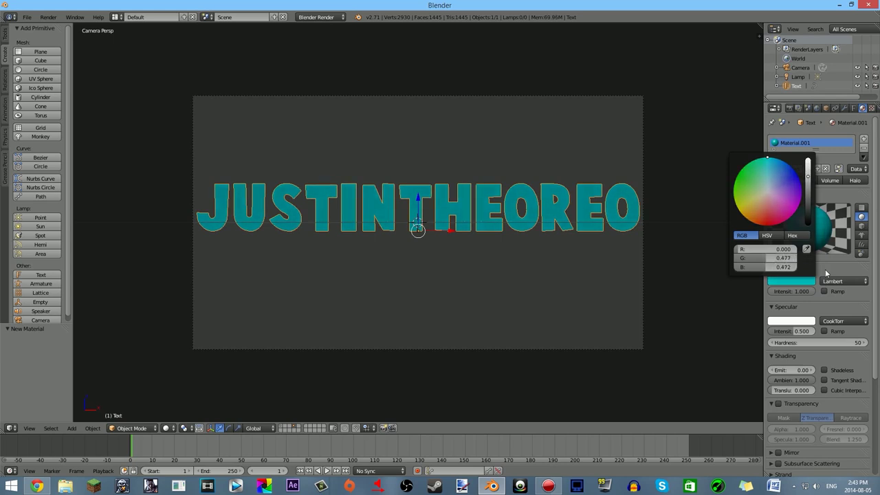
left_click(854, 108)
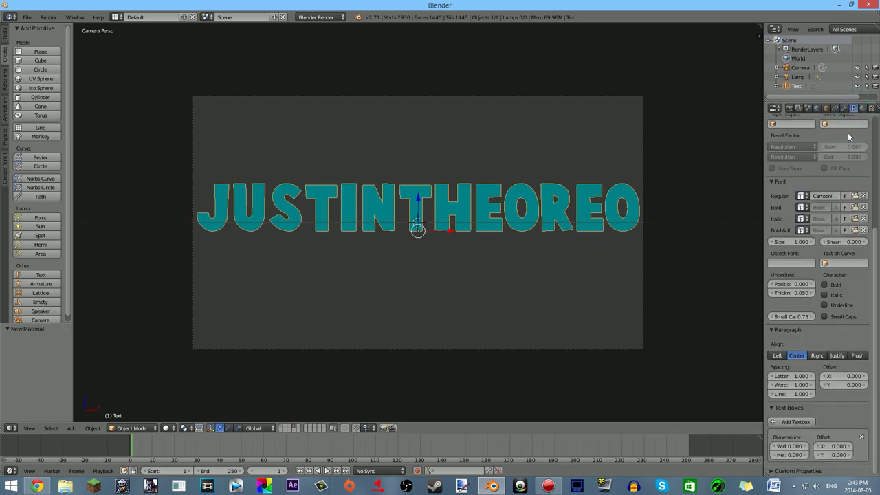
- Extrude the letters to 0.259 depth and move the text 6.104 down along Z
scroll(822, 312, "up", 4)
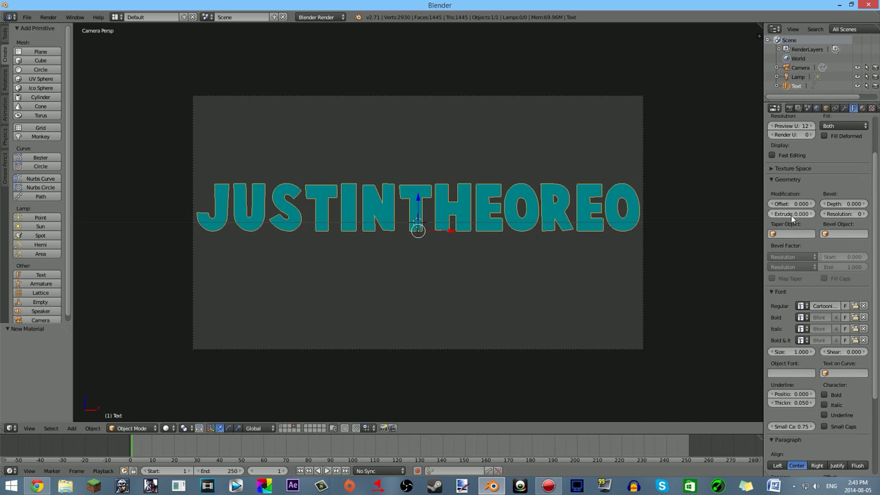
left_click_drag(784, 215, 815, 215)
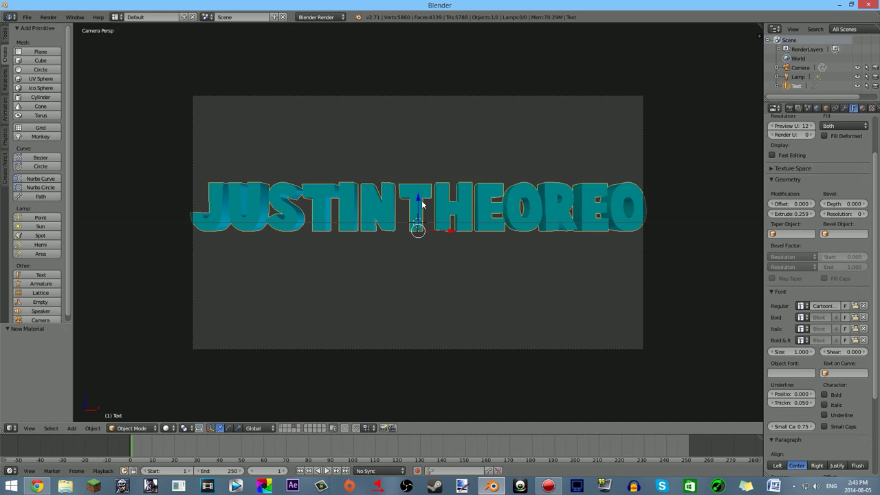
left_click_drag(410, 207, 416, 121)
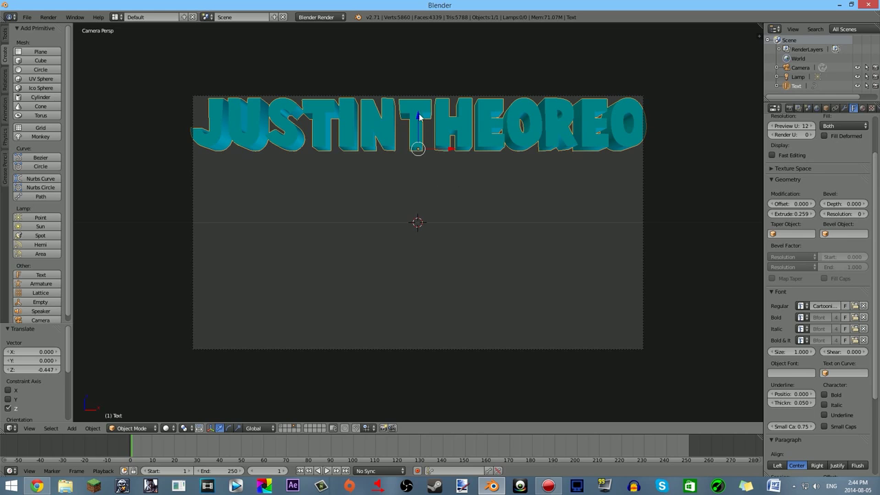
left_click_drag(418, 116, 433, 291)
key("alt+Tab")
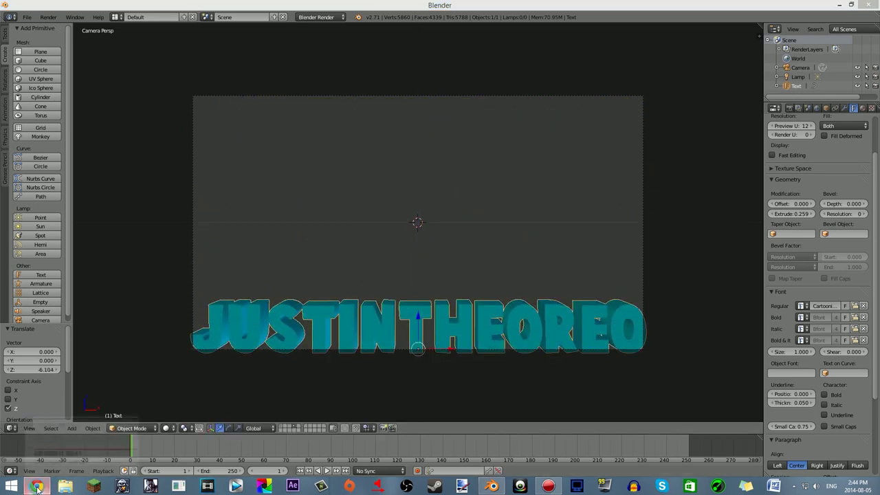
- Open the YouTube channel page in a new Chrome tab, then raise the text 5.951 along Z
left_click(169, 6)
left_click(187, 5)
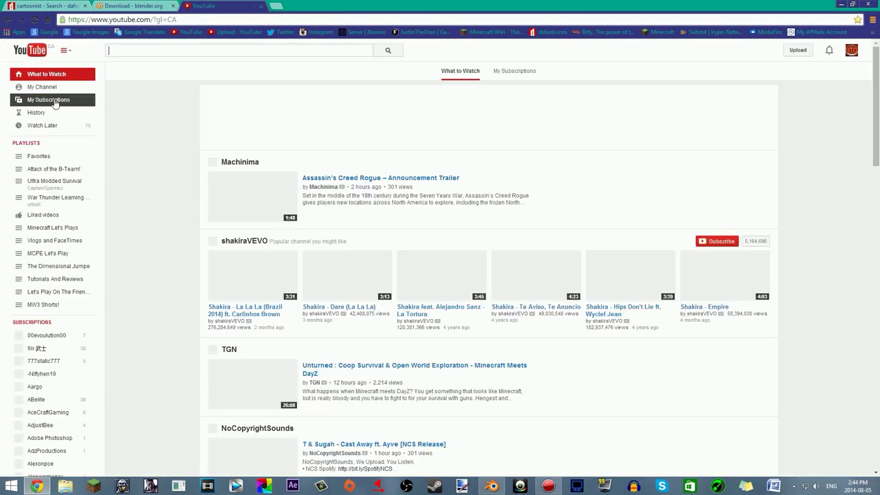
left_click(42, 87)
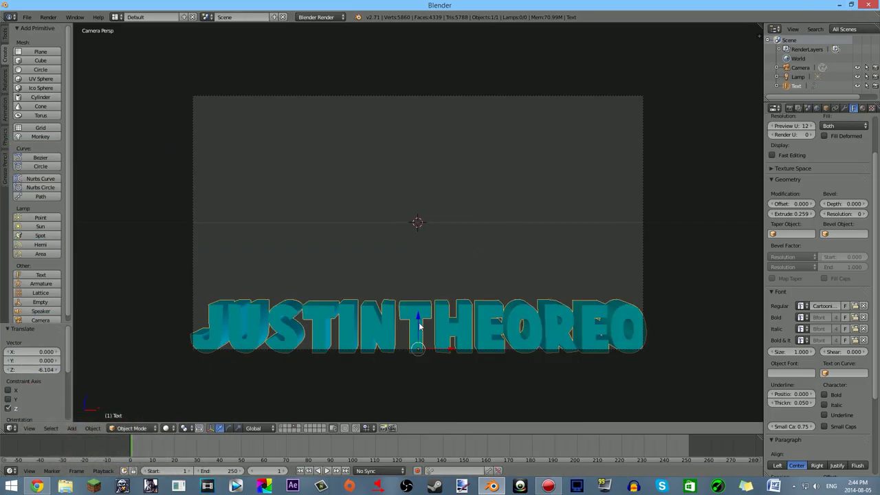
left_click_drag(419, 326, 422, 126)
- Settle the text's position and scale it down to 0.971 to fit inside the frame's top edge
left_click_drag(429, 164, 429, 164)
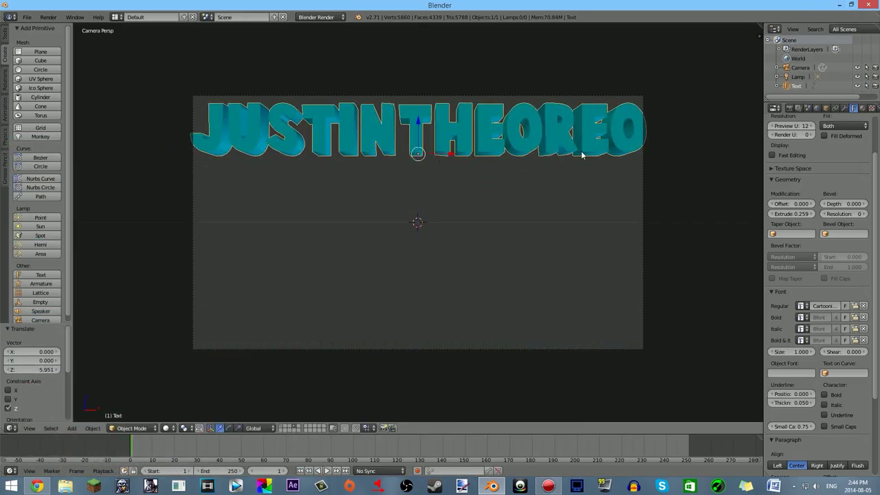
left_click_drag(415, 131, 433, 154)
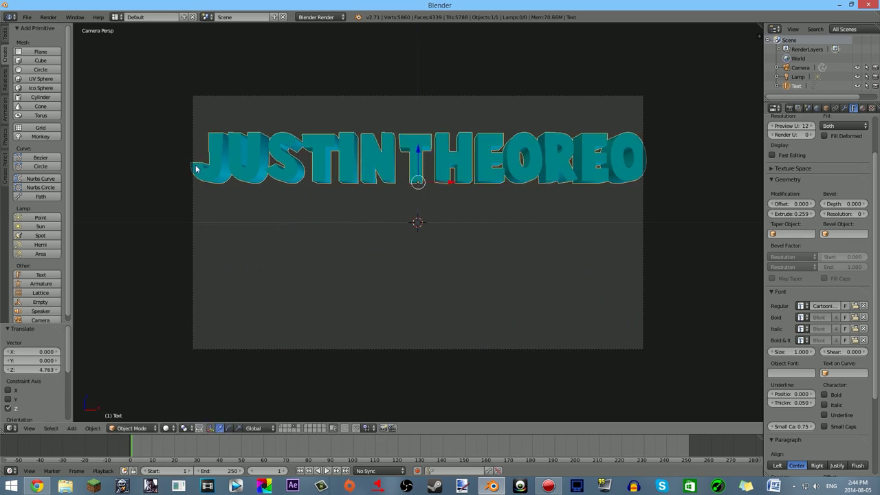
key("s")
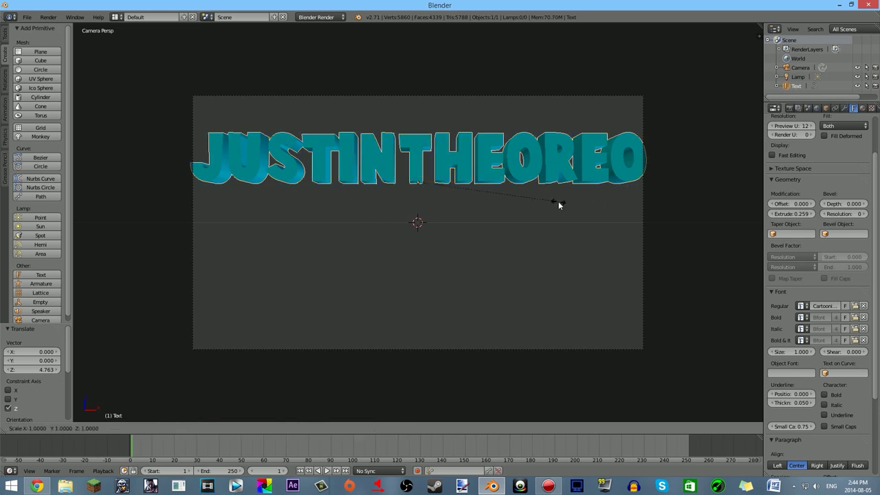
left_click(554, 204)
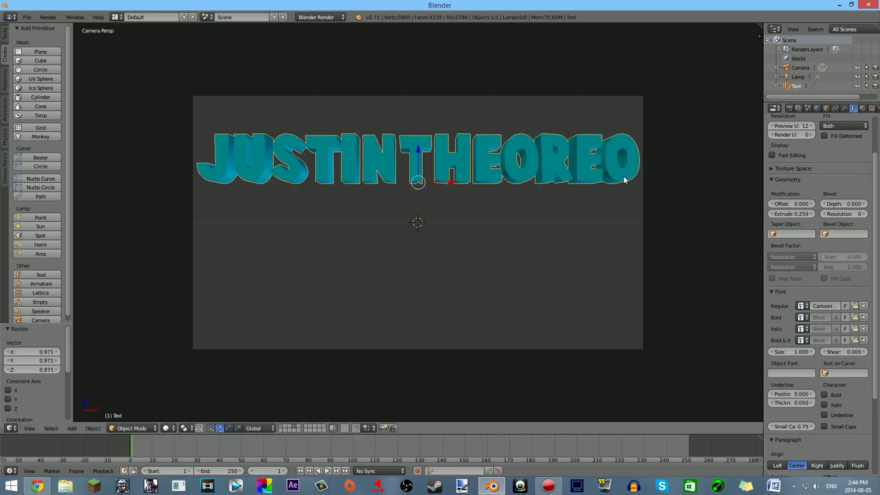
scroll(612, 168, "up", 5)
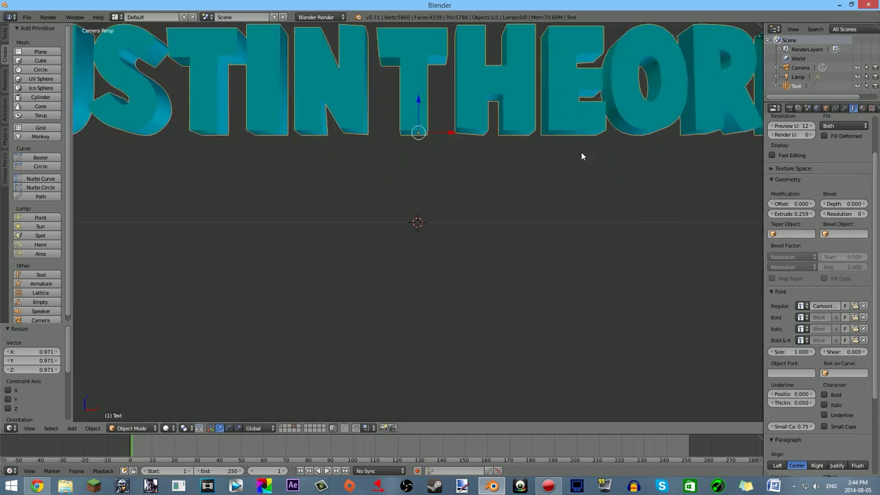
scroll(549, 147, "down", 5)
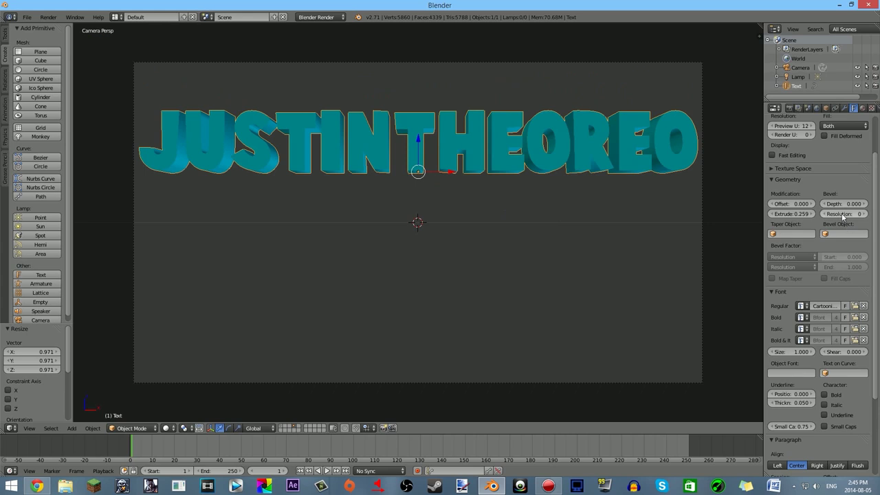
- Set the text's bevel depth to 0.023 with bevel resolution 1
mouse_move(845, 205)
left_mouse_down()
mouse_move(872, 205)
mouse_move(858, 205)
left_mouse_up()
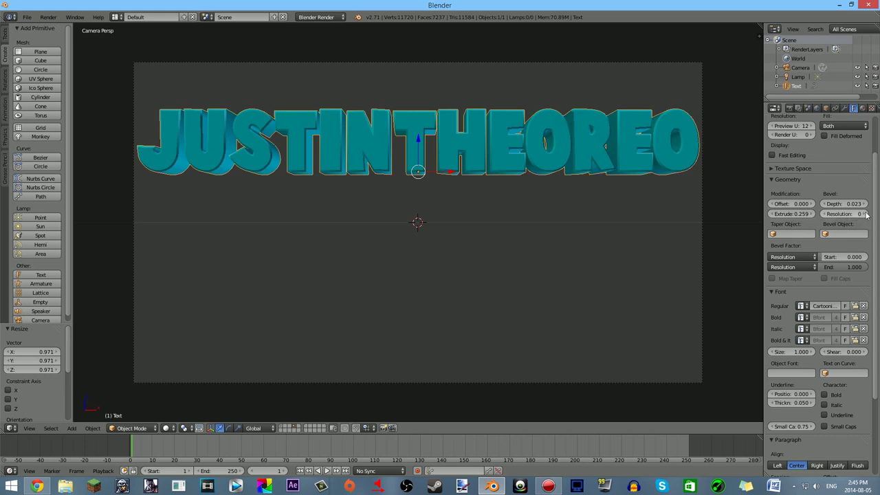
left_click_drag(844, 214, 865, 215)
left_click(866, 215)
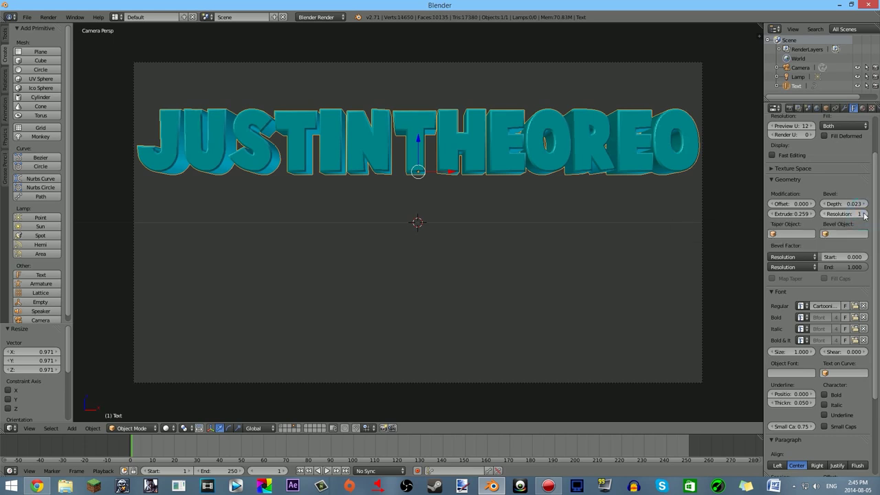
left_click(865, 215)
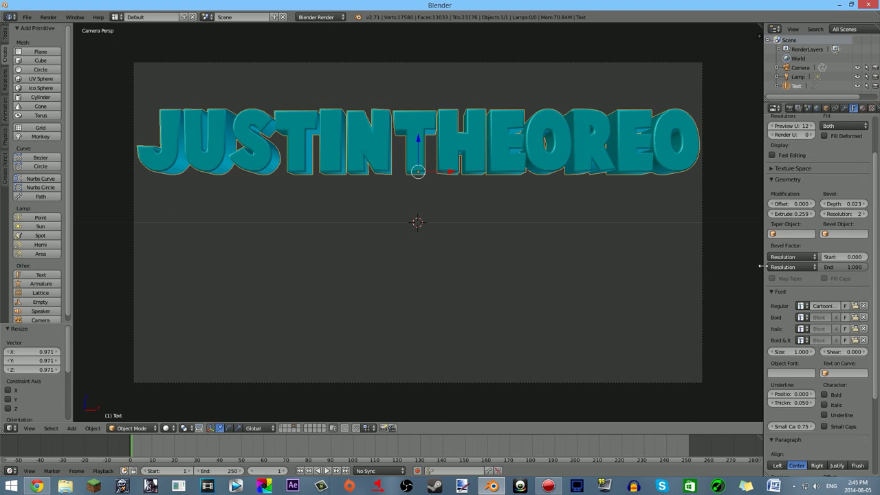
left_click(824, 215)
- Move the text 1.893 down along Z to centre it in the camera frame
scroll(454, 230, "down", 3)
left_click_drag(417, 155, 431, 207)
scroll(448, 214, "up", 3)
scroll(448, 213, "down", 1)
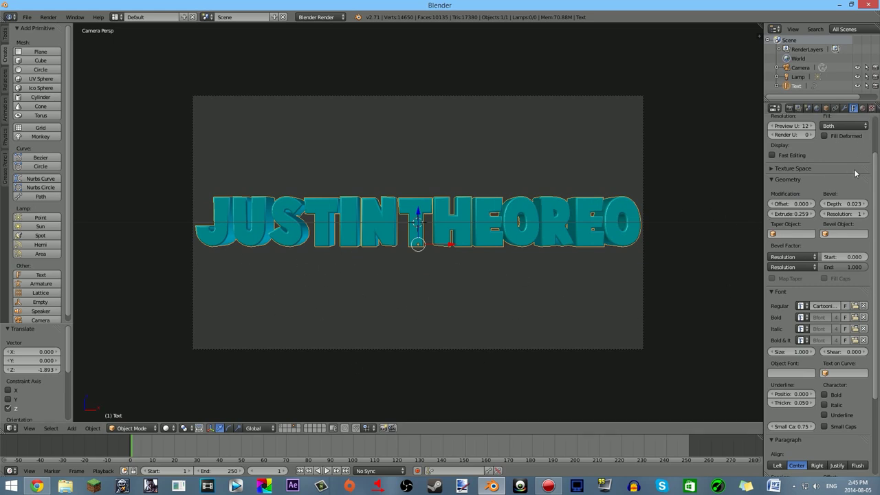
left_click(862, 109)
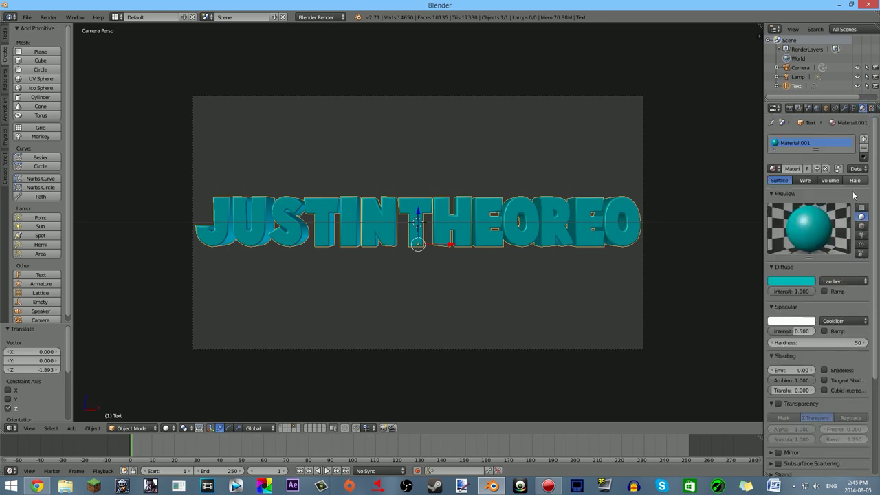
left_click(835, 292)
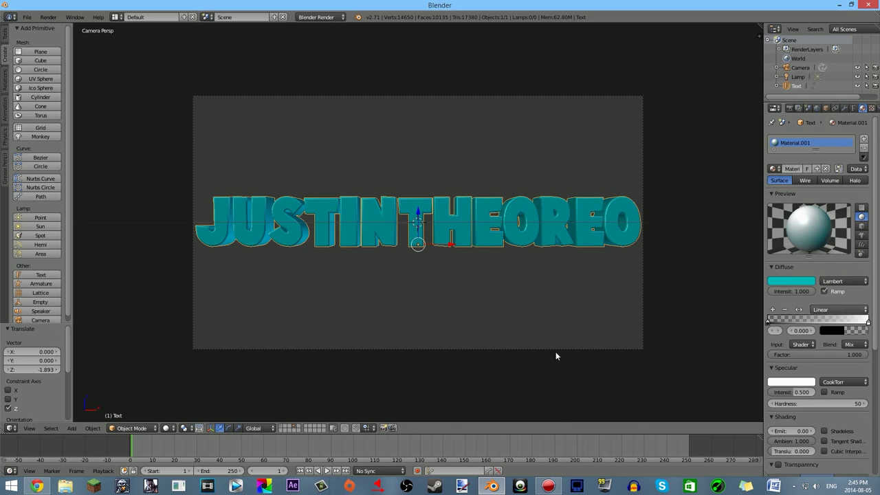
left_click(831, 293)
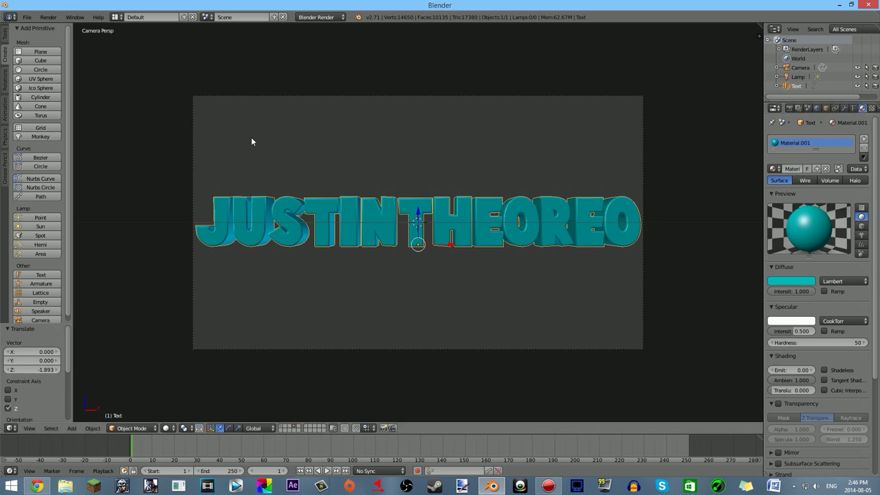
left_click(854, 108)
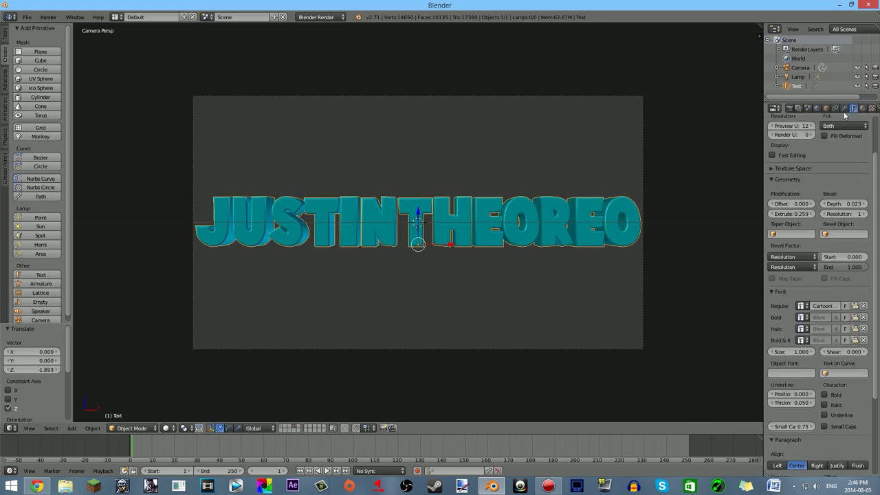
- In the World settings, enable Ambient Occlusion, Environment Lighting and Indirect Lighting with Approximate gathering
left_click(817, 109)
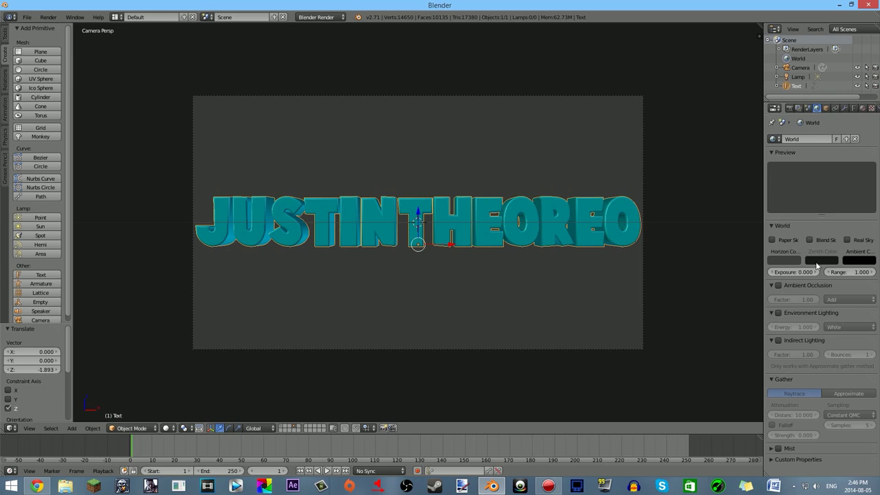
left_click(778, 288)
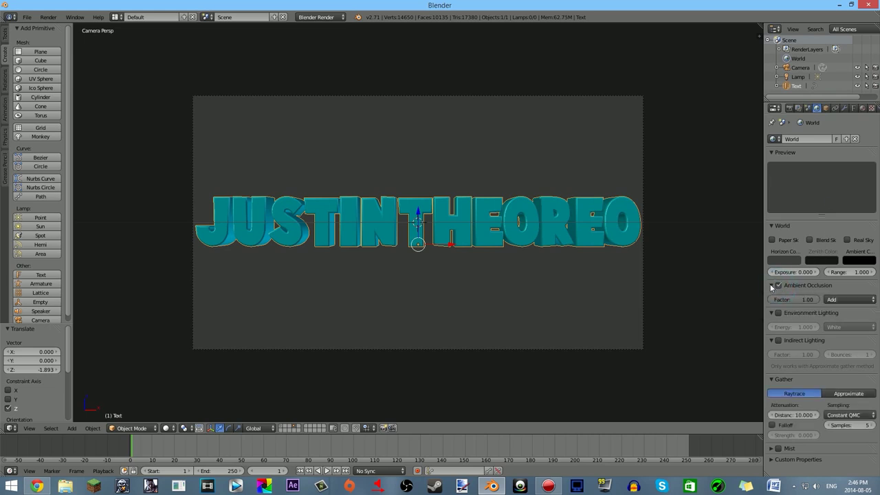
left_click(779, 313)
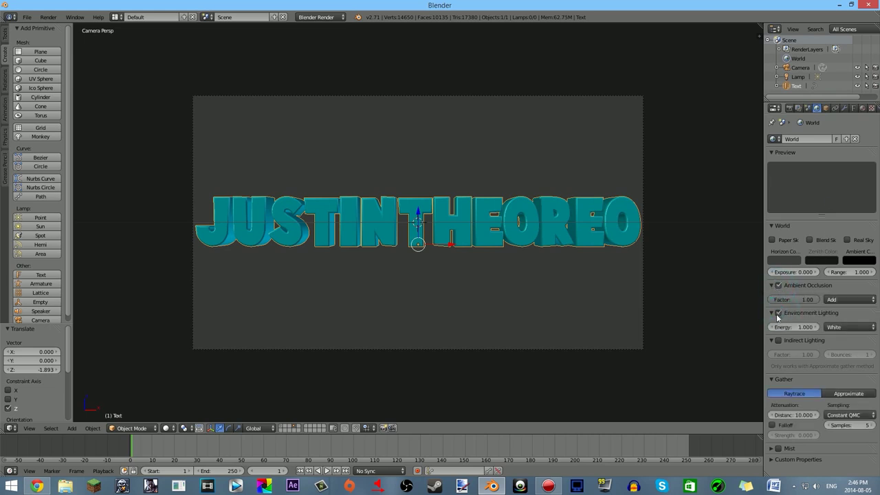
left_click(778, 341)
left_click(849, 394)
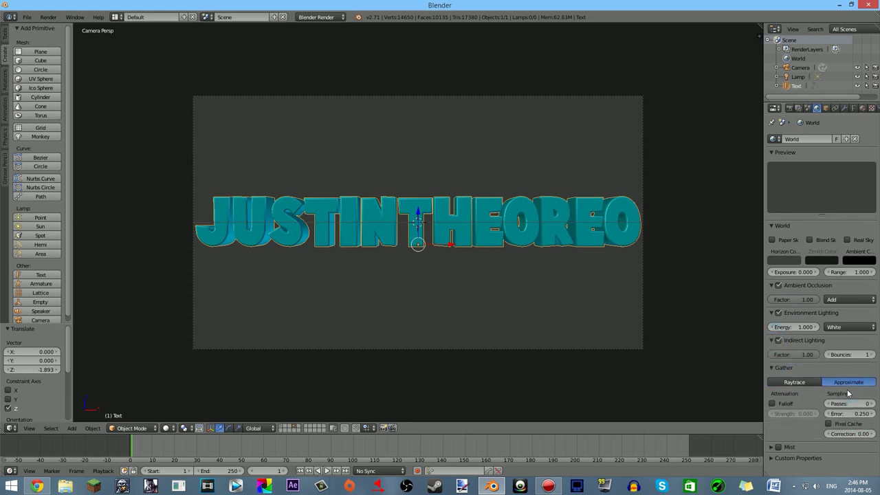
- Switch the render Shading Alpha mode from Sky to Transparent
left_click(791, 110)
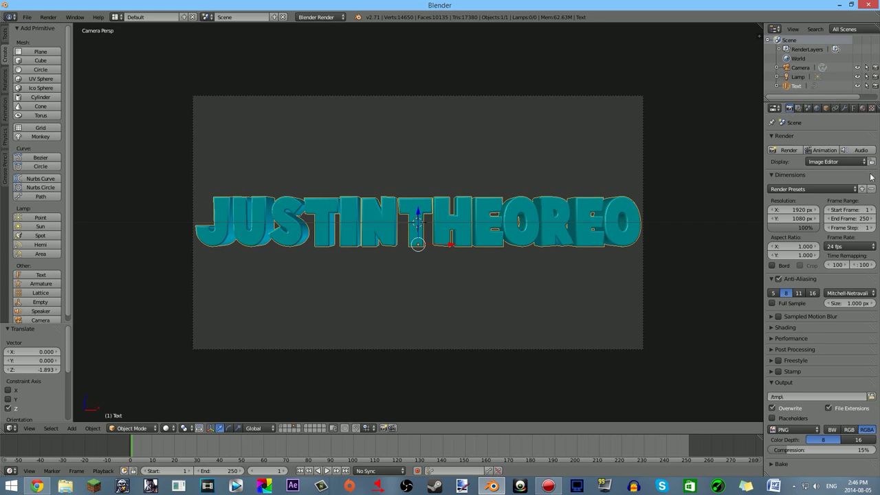
left_click(770, 328)
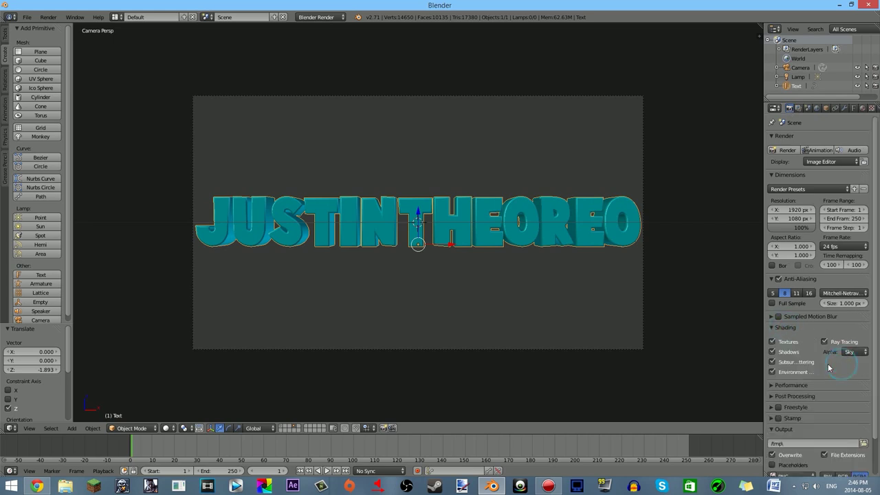
left_click(860, 354)
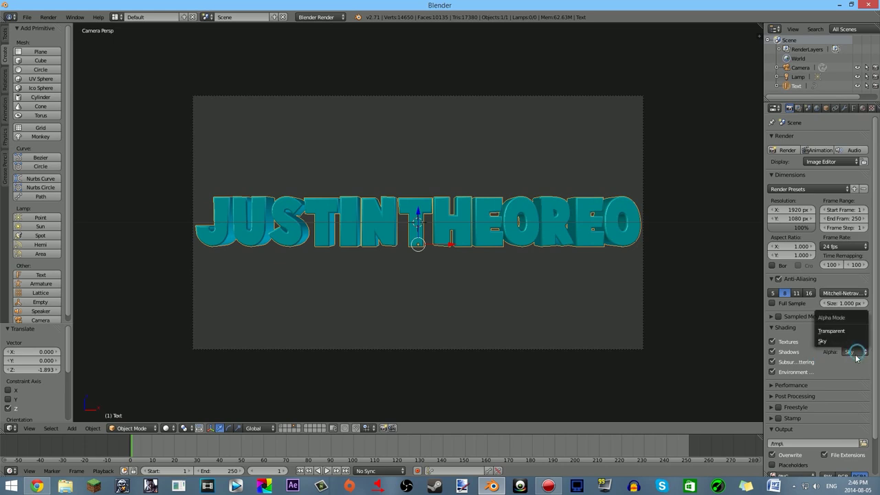
left_click(838, 335)
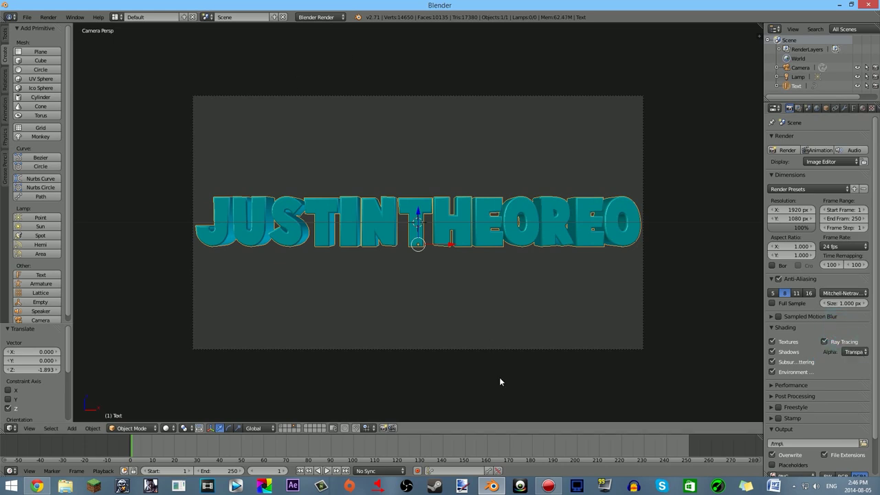
left_click(854, 109)
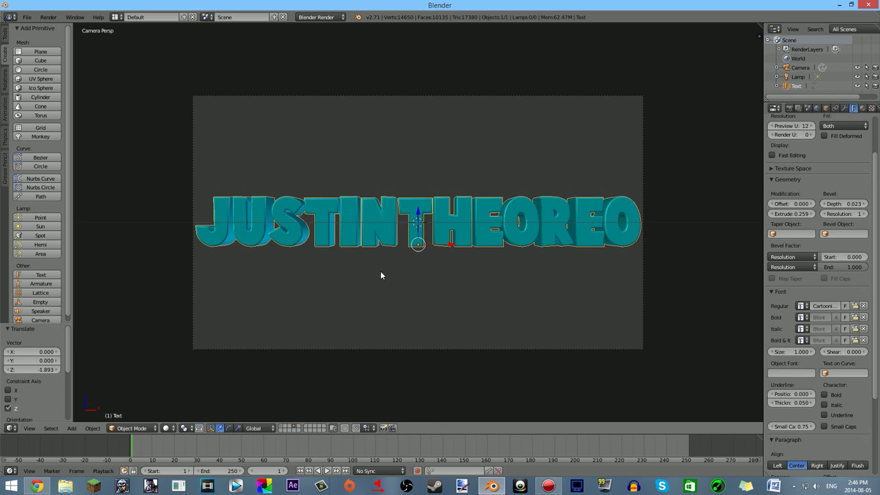
- Render the frame, switch on the text material's Diffuse Ramp, and render again
key("F12")
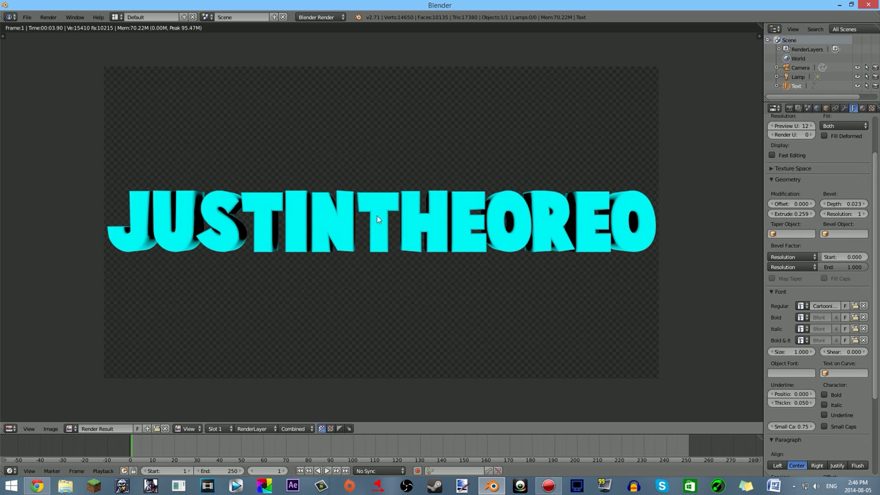
key("Escape")
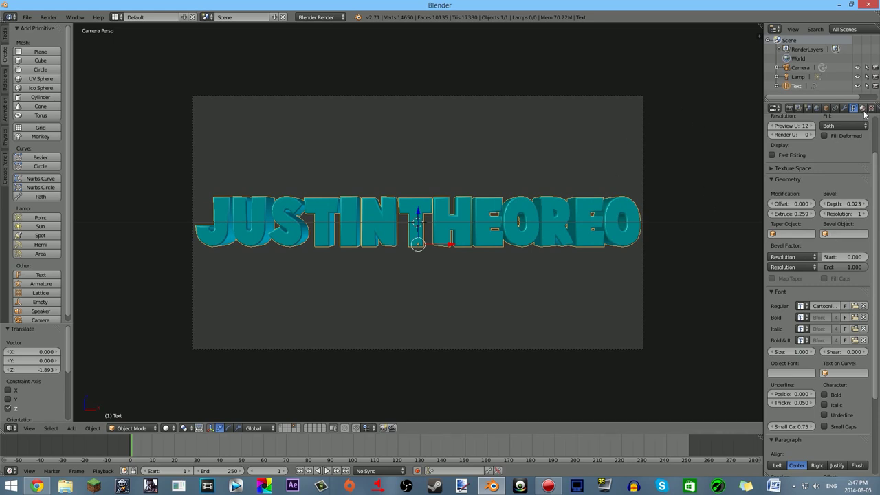
left_click(863, 109)
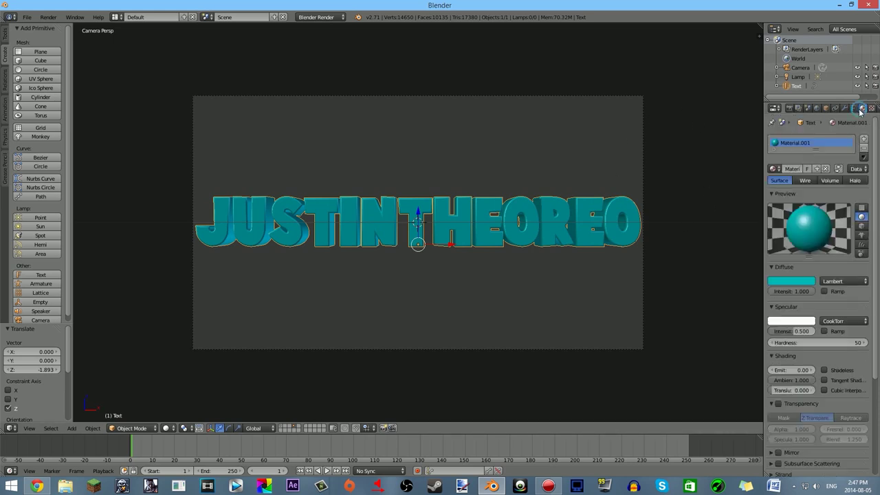
left_click(825, 291)
key("F12")
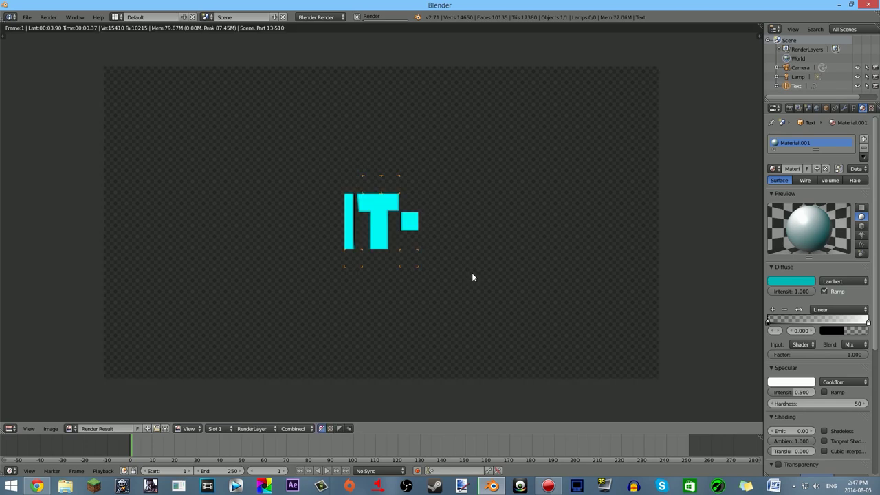